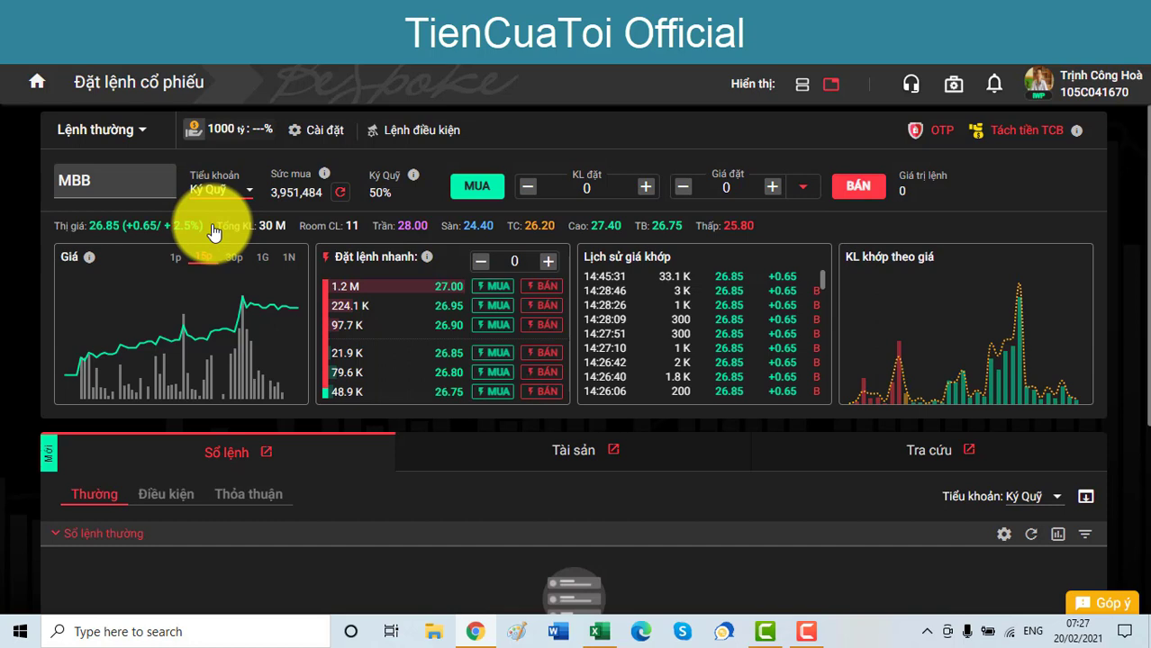
Fill in the MBB stock order with a quantity of 100 and a price of 26.
{"action": "left_click", "coordinate": [583, 194]}
{"action": "type", "text": "100"}
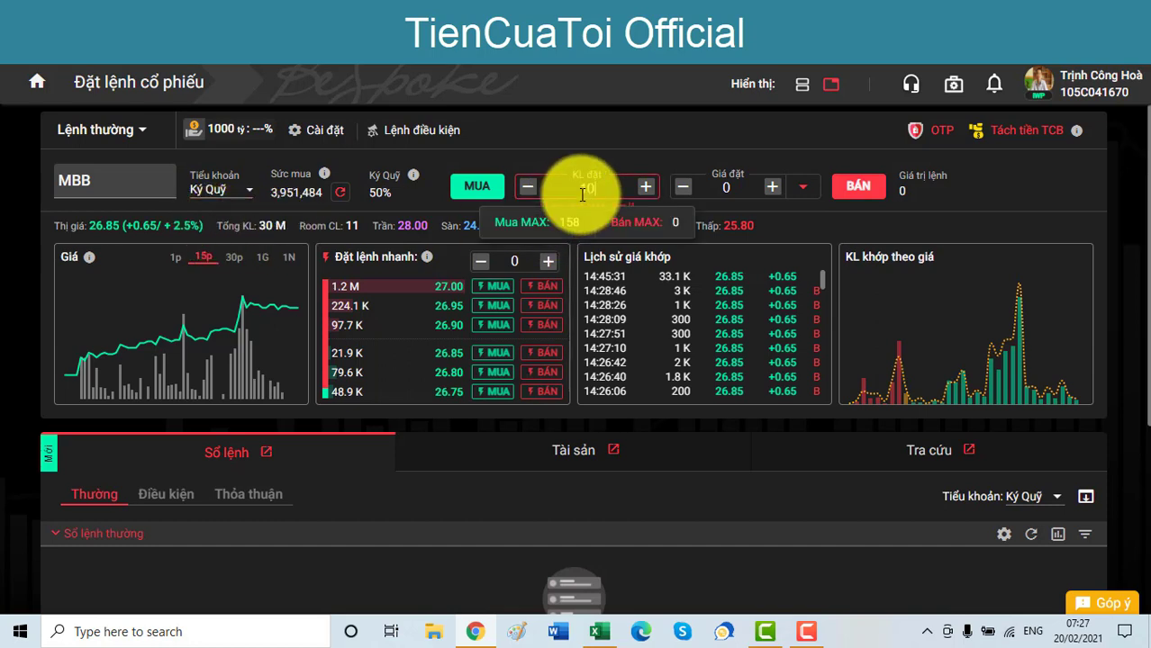
{"action": "left_click", "coordinate": [743, 185]}
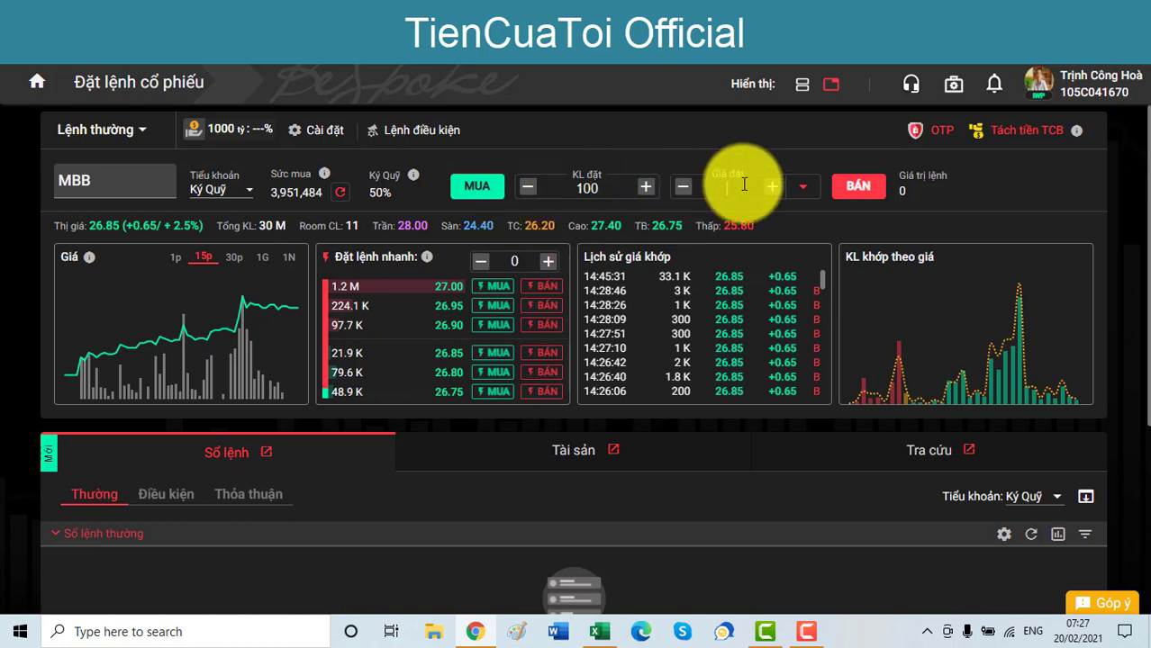
{"action": "type", "text": "26"}
{"action": "left_click", "coordinate": [560, 127]}
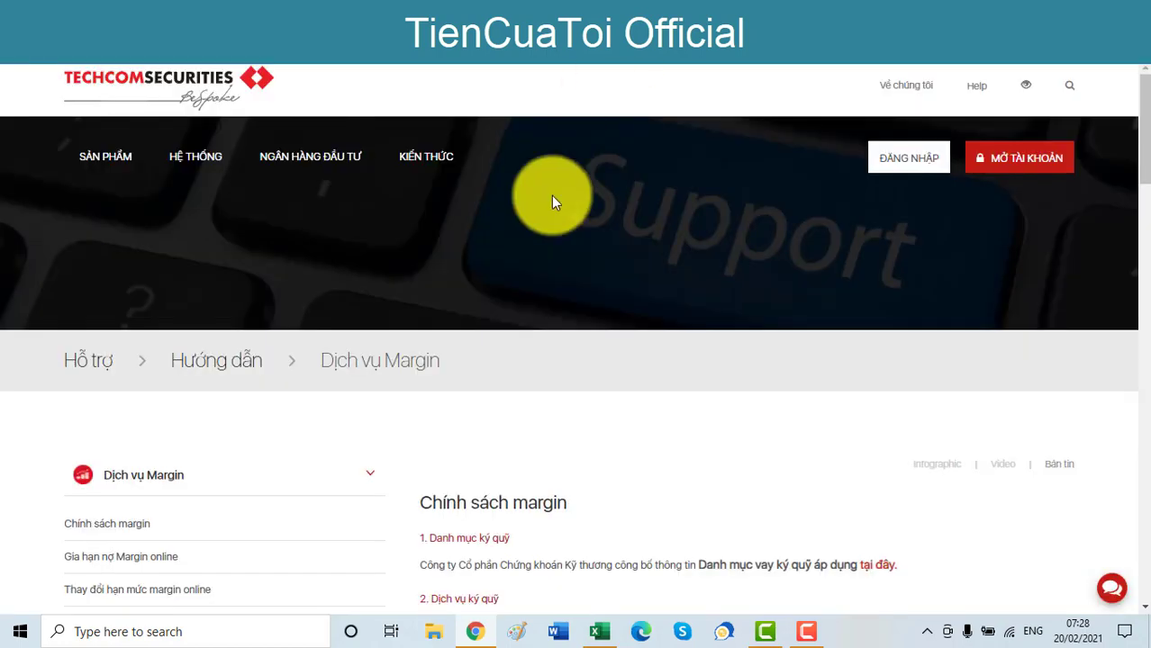
Examine the maintenance margin ratio and the collateral handling ratio in the margin policy table on the Techcom Securities support page.
{"action": "scroll", "coordinate": [490, 336], "scroll_direction": "down", "scroll_amount": 7}
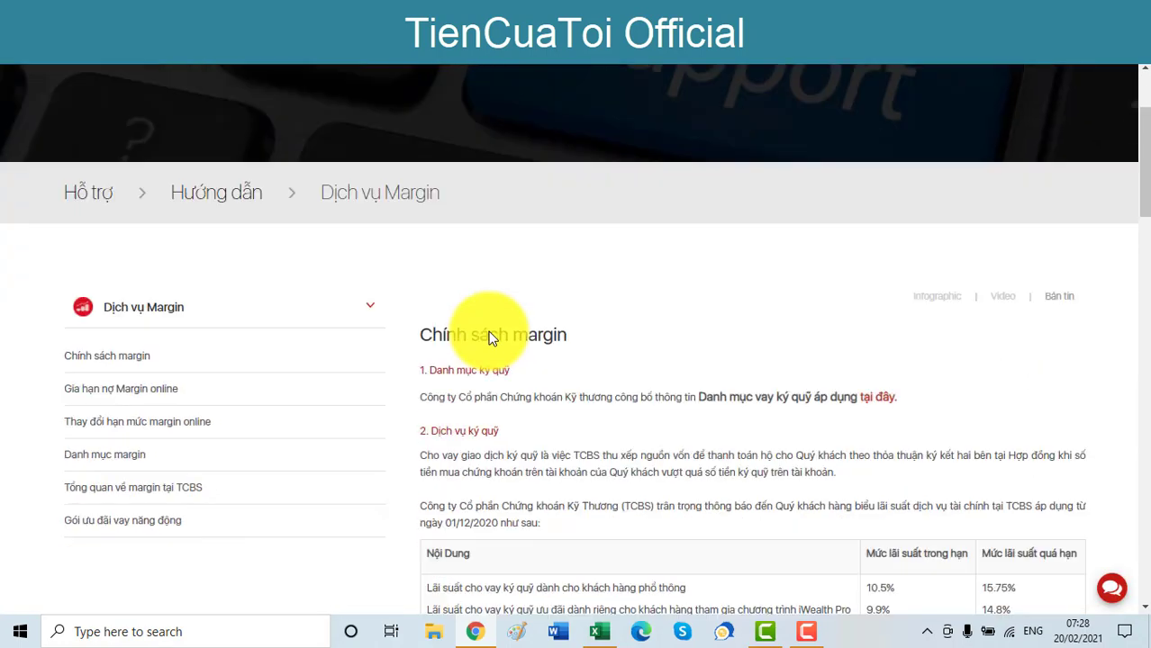
{"action": "scroll", "coordinate": [491, 337], "scroll_direction": "down", "scroll_amount": 3}
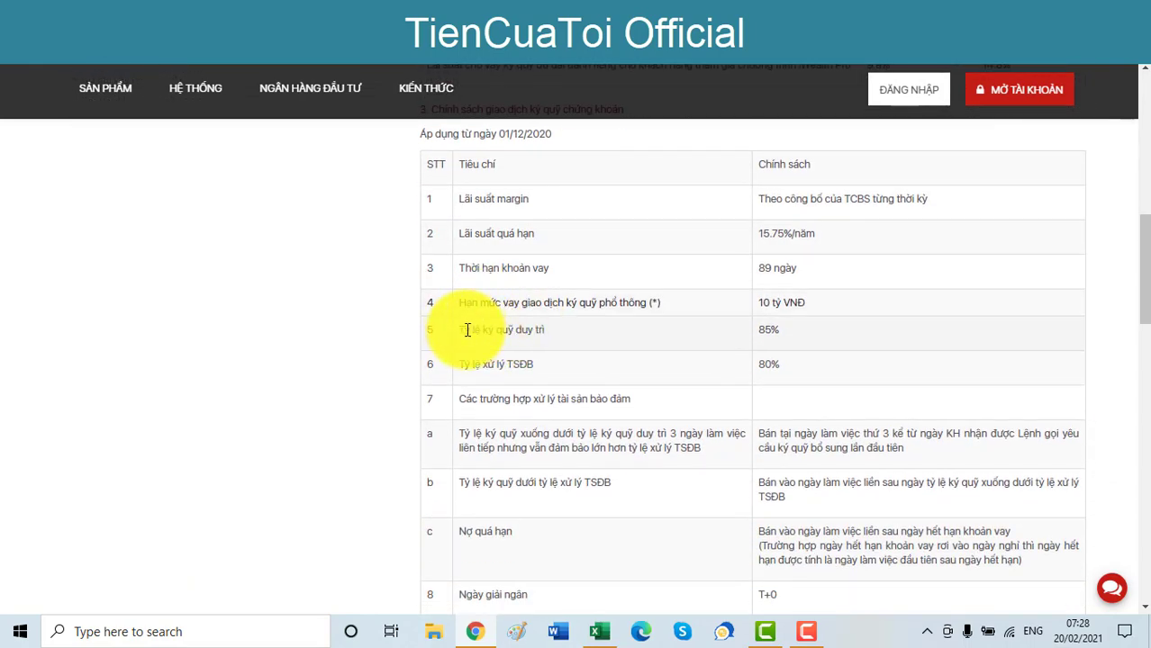
{"action": "left_click_drag", "start_coordinate": [467, 330], "coordinate": [804, 333]}
{"action": "double_click", "coordinate": [765, 330]}
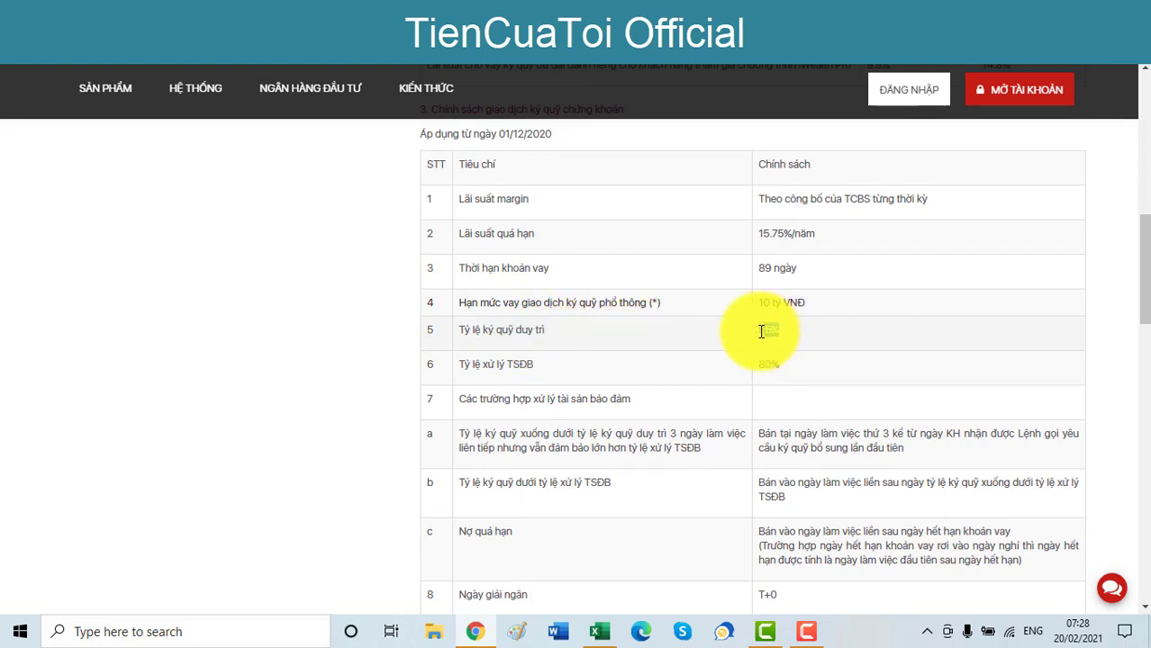
{"action": "double_click", "coordinate": [462, 364]}
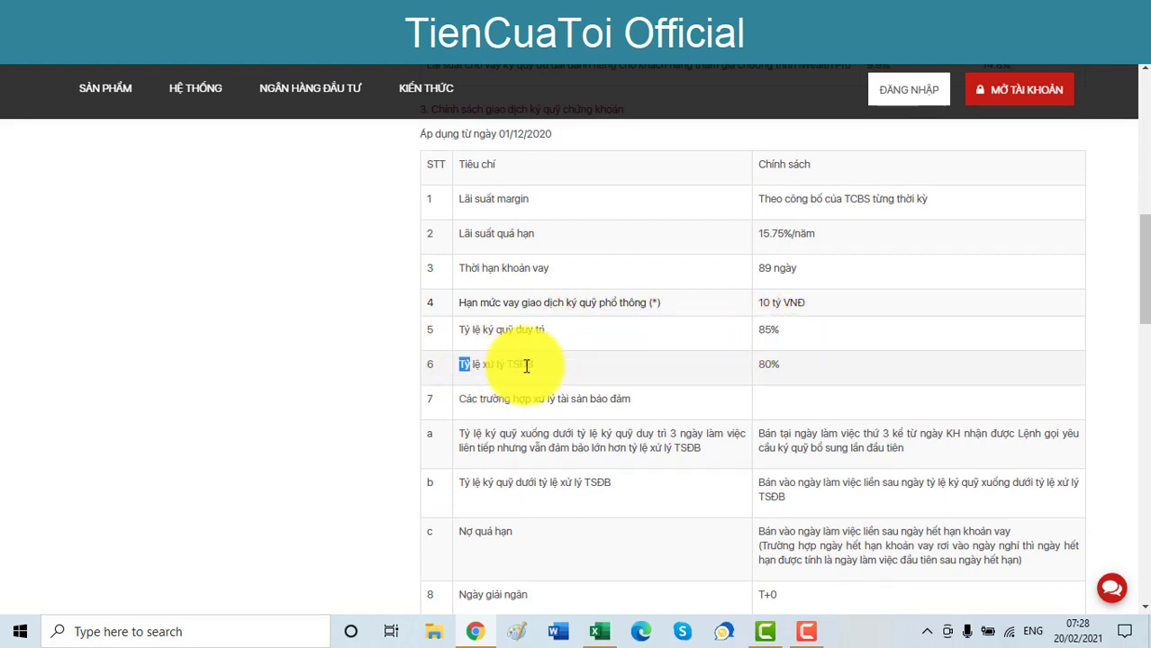
{"action": "left_click_drag", "start_coordinate": [527, 366], "coordinate": [726, 362]}
{"action": "left_click", "coordinate": [791, 365]}
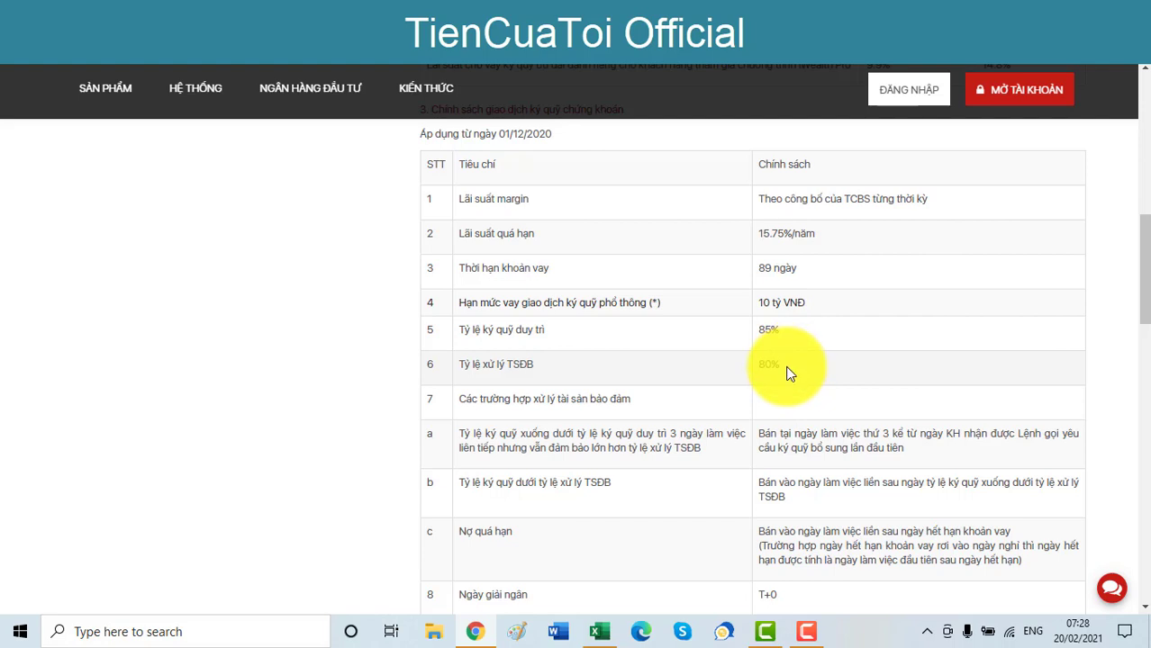
{"action": "double_click", "coordinate": [750, 365]}
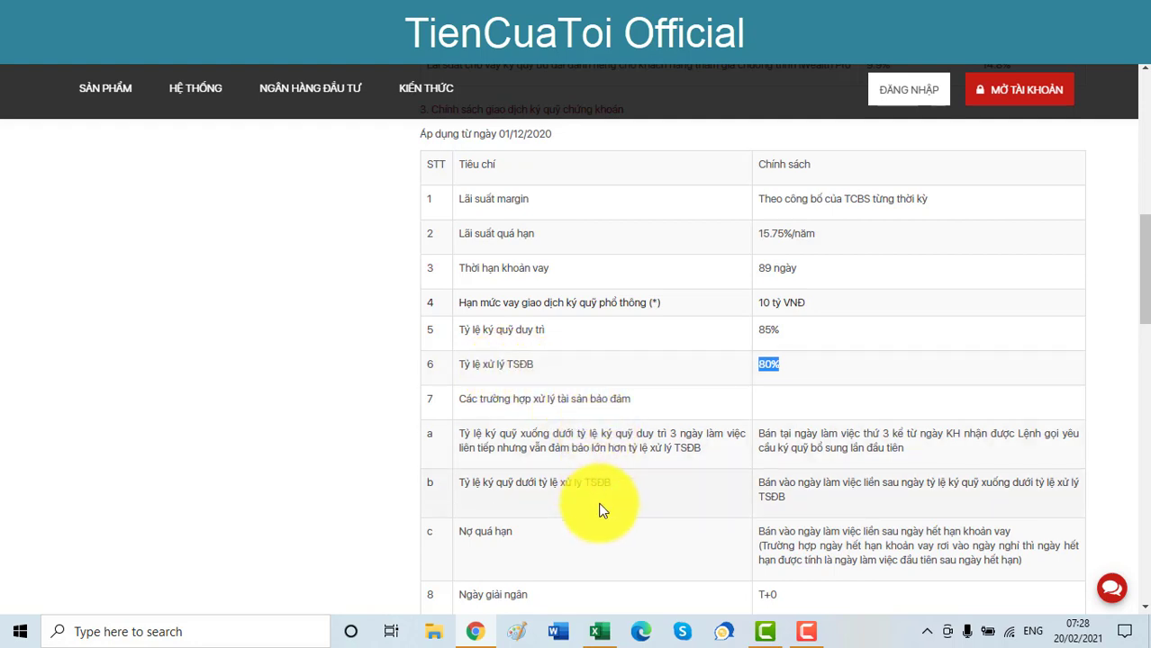
Review the RTT formula in the Excel sheet, and look up MBB's lending ratio and ceiling price in Chrome's margin stock list.
{"action": "left_click", "coordinate": [599, 636]}
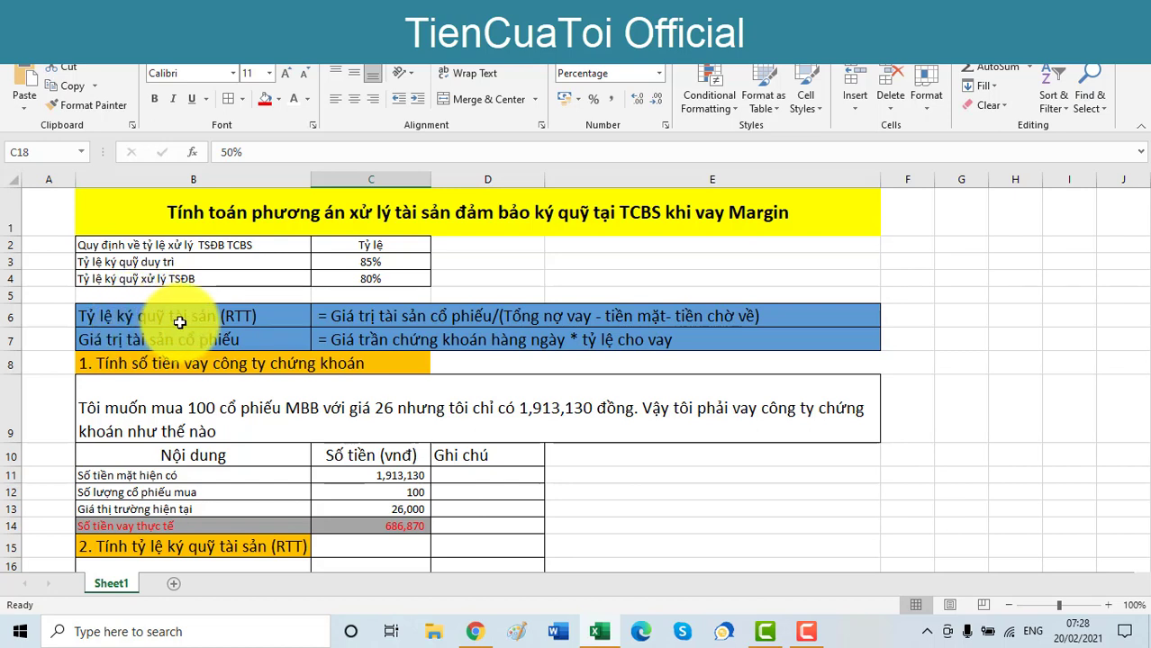
{"action": "left_click", "coordinate": [245, 312]}
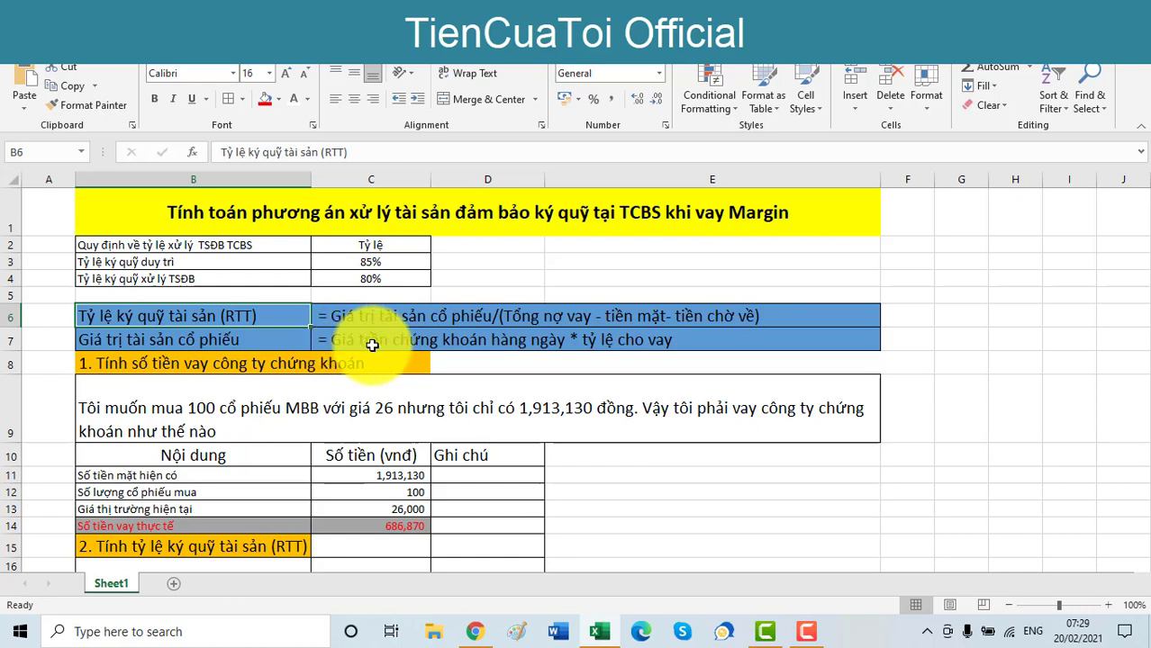
{"action": "left_click", "coordinate": [474, 633]}
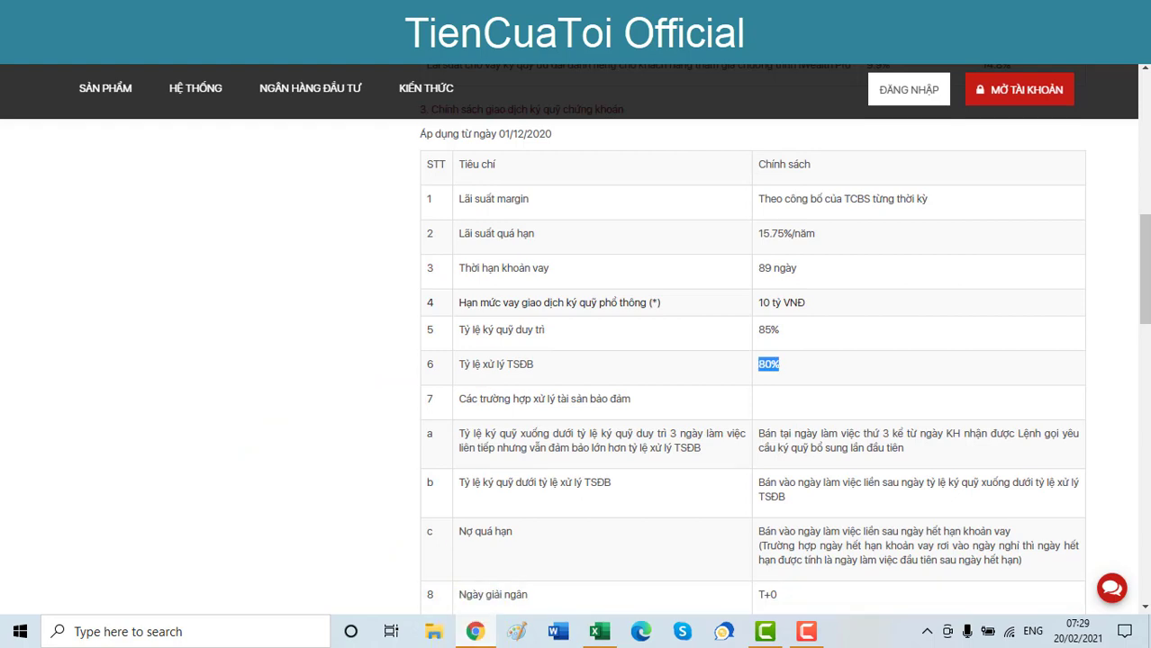
{"action": "key", "text": "ctrl+Tab"}
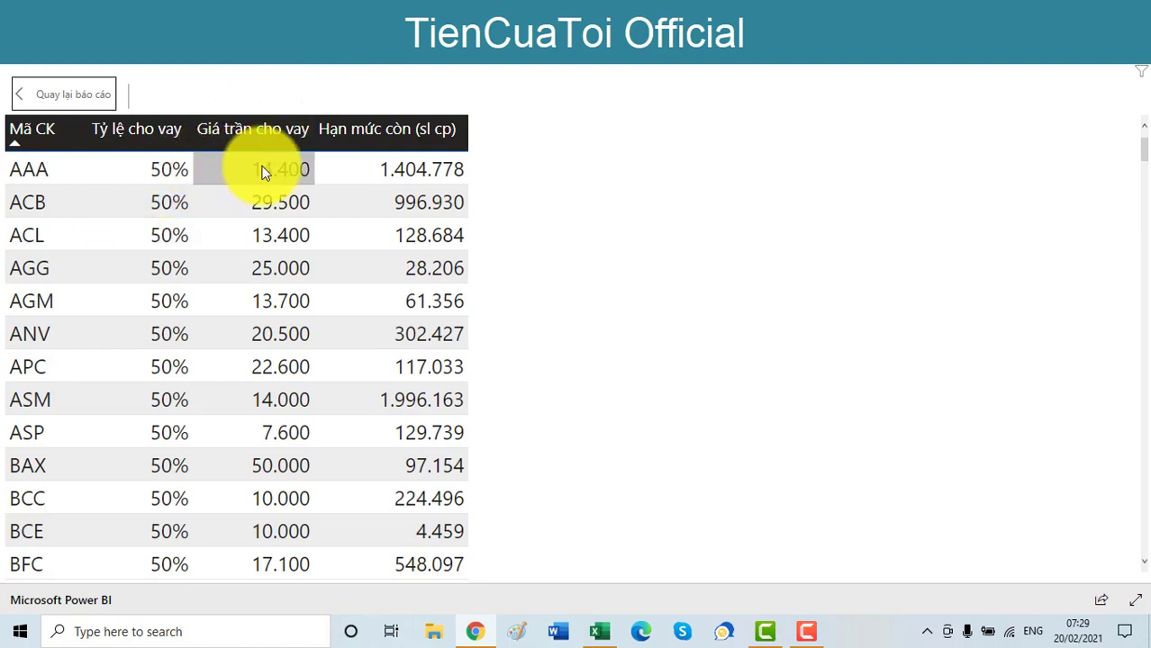
{"action": "scroll", "coordinate": [173, 159], "scroll_direction": "down", "scroll_amount": 6}
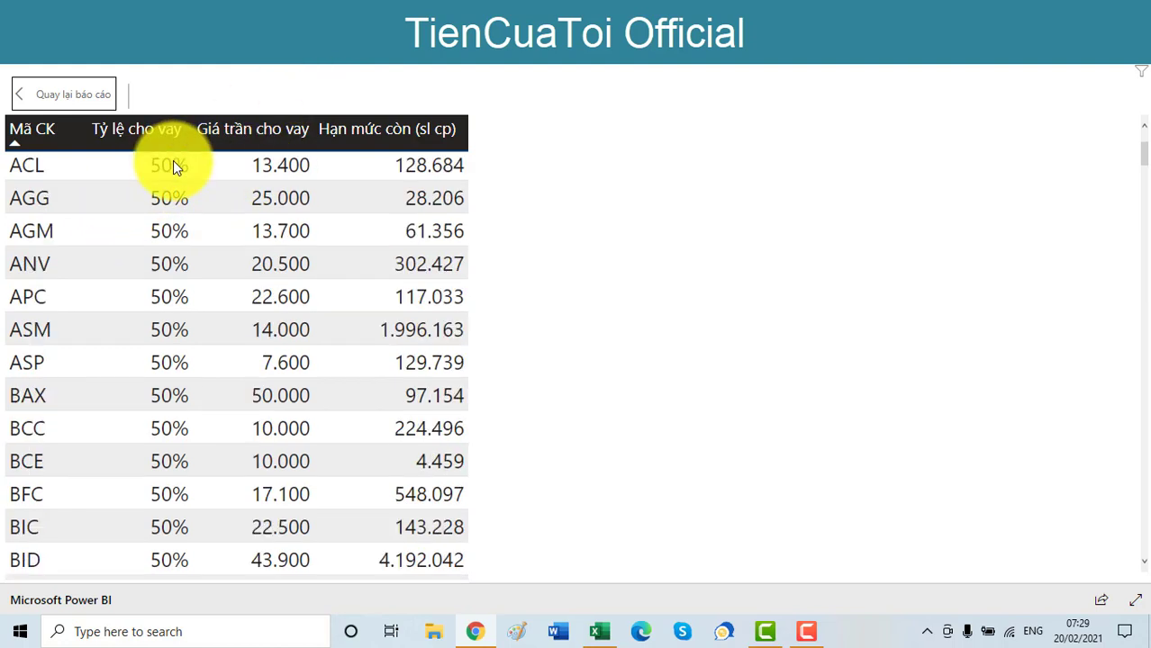
{"action": "scroll", "coordinate": [184, 156], "scroll_direction": "down", "scroll_amount": 2}
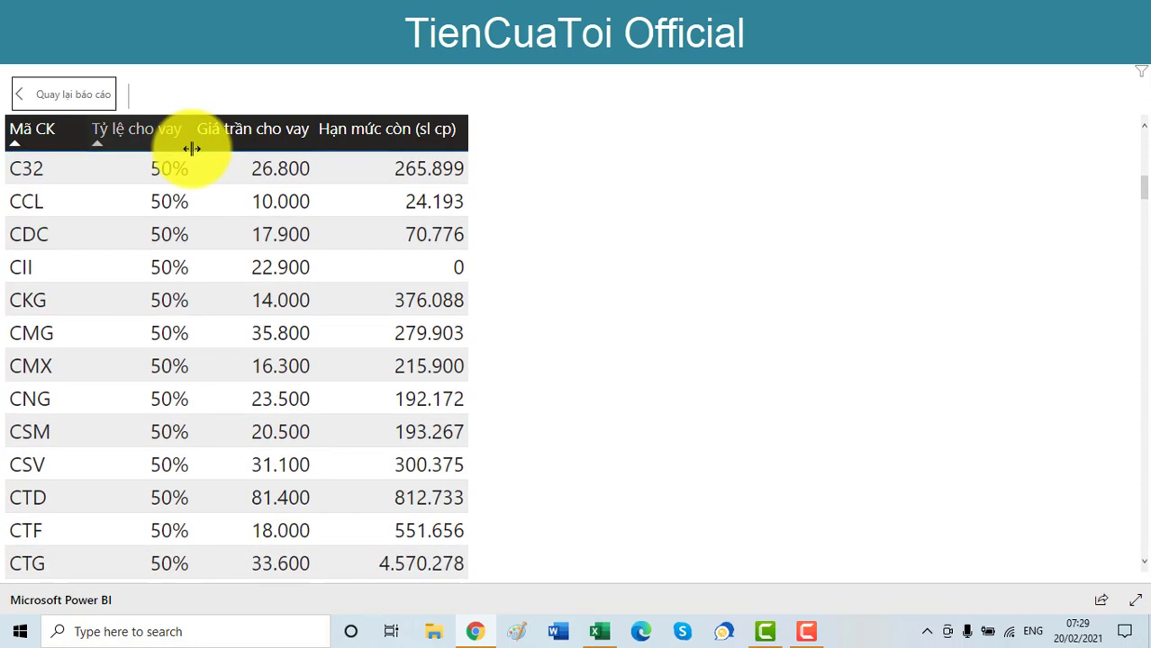
{"action": "scroll", "coordinate": [196, 155], "scroll_direction": "down", "scroll_amount": 15}
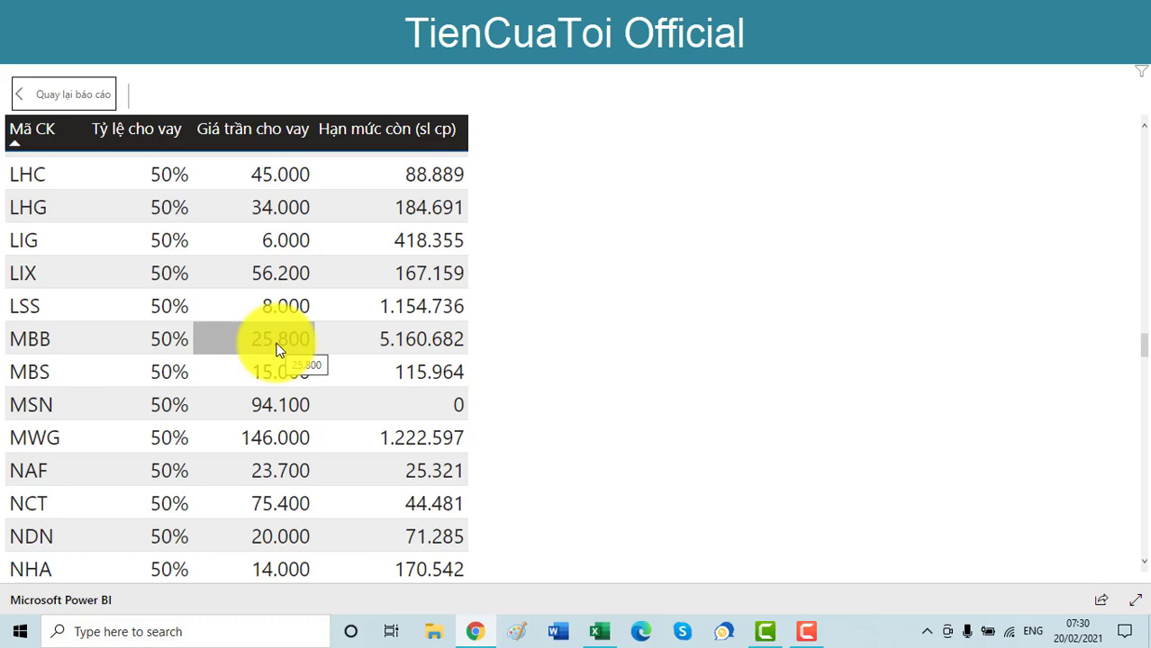
Review the available cash row in the Excel calculation and compare it with the buying power on Chrome's stock order page.
{"action": "left_click", "coordinate": [599, 631]}
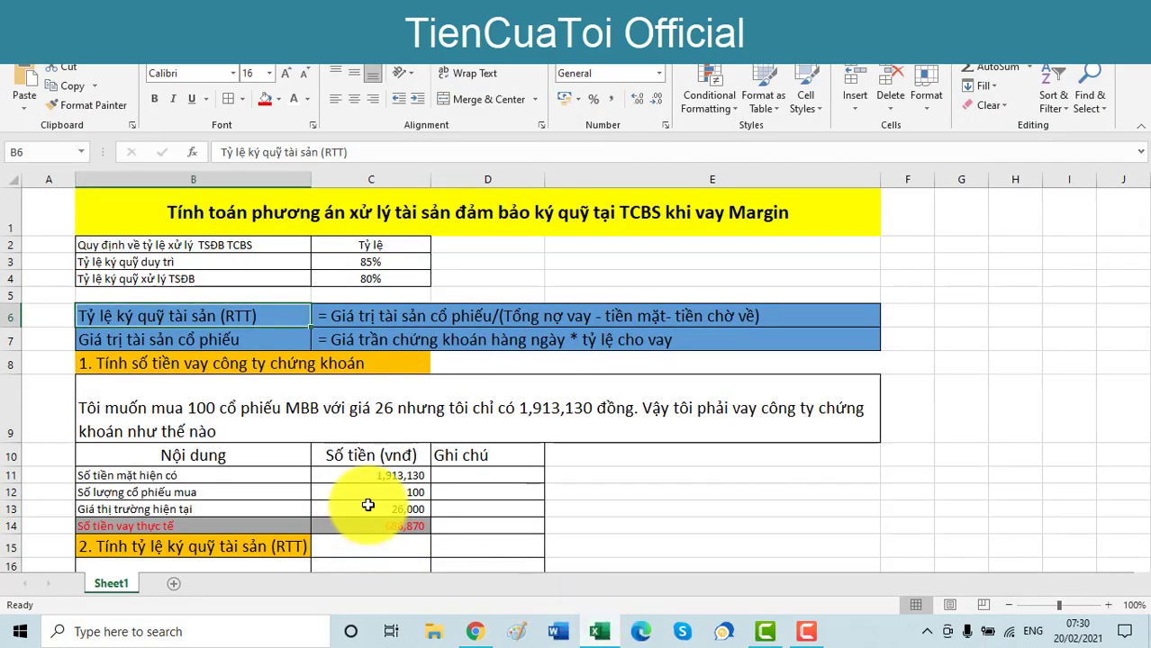
{"action": "scroll", "coordinate": [367, 505], "scroll_direction": "down", "scroll_amount": 2}
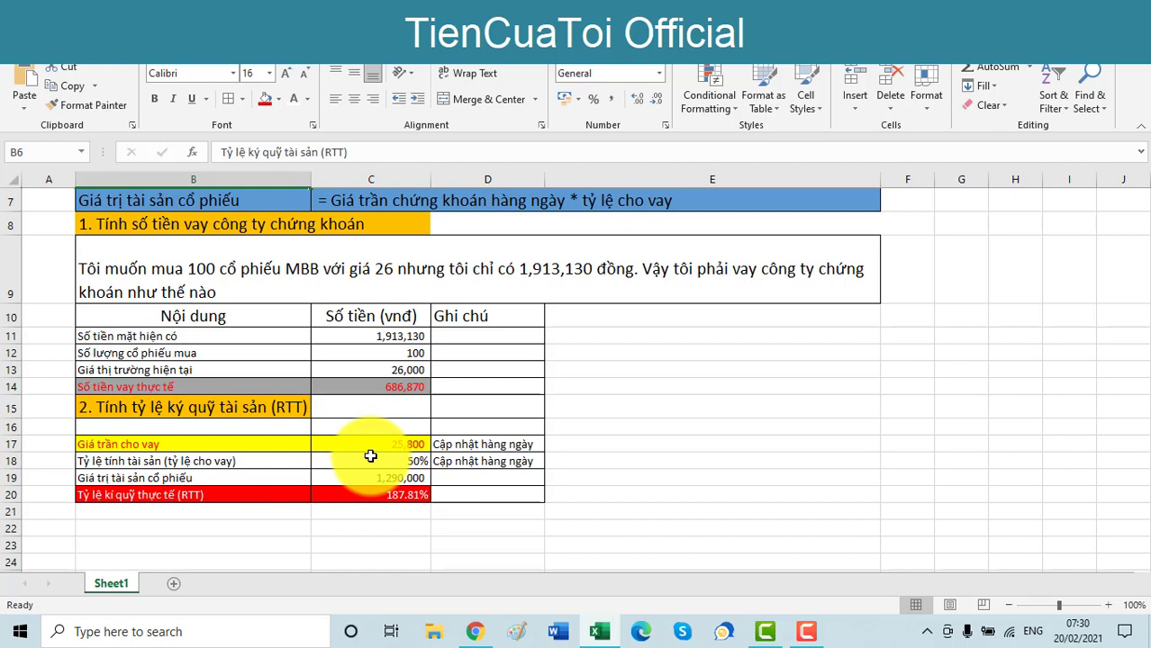
{"action": "scroll", "coordinate": [315, 429], "scroll_direction": "up", "scroll_amount": 1}
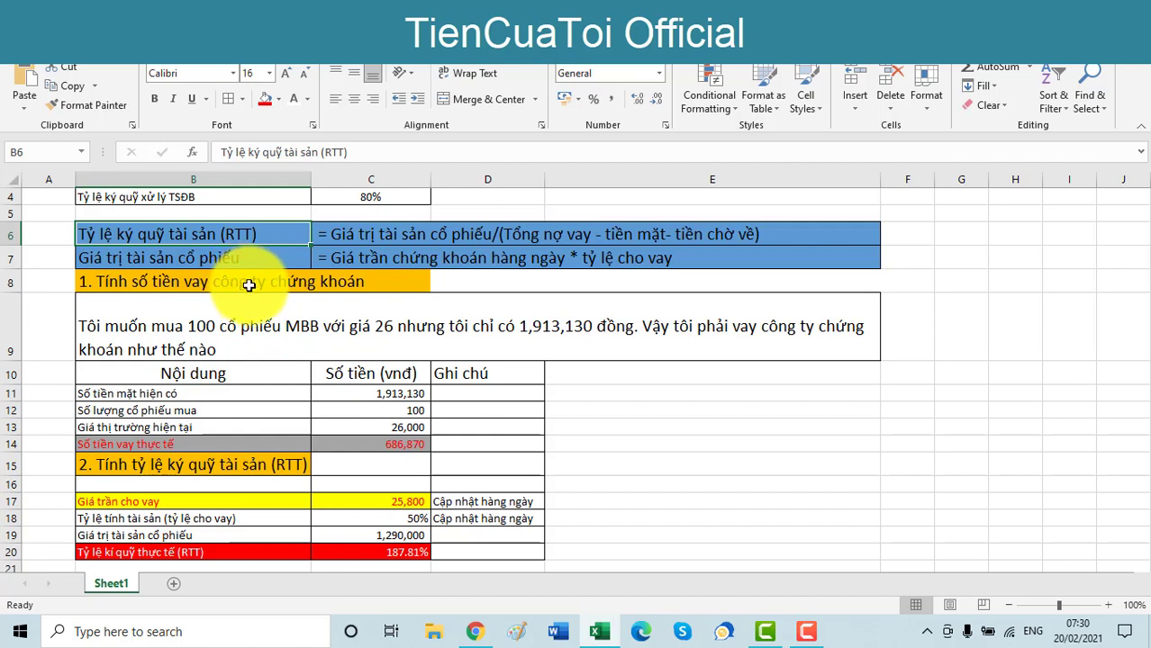
{"action": "left_click", "coordinate": [136, 394]}
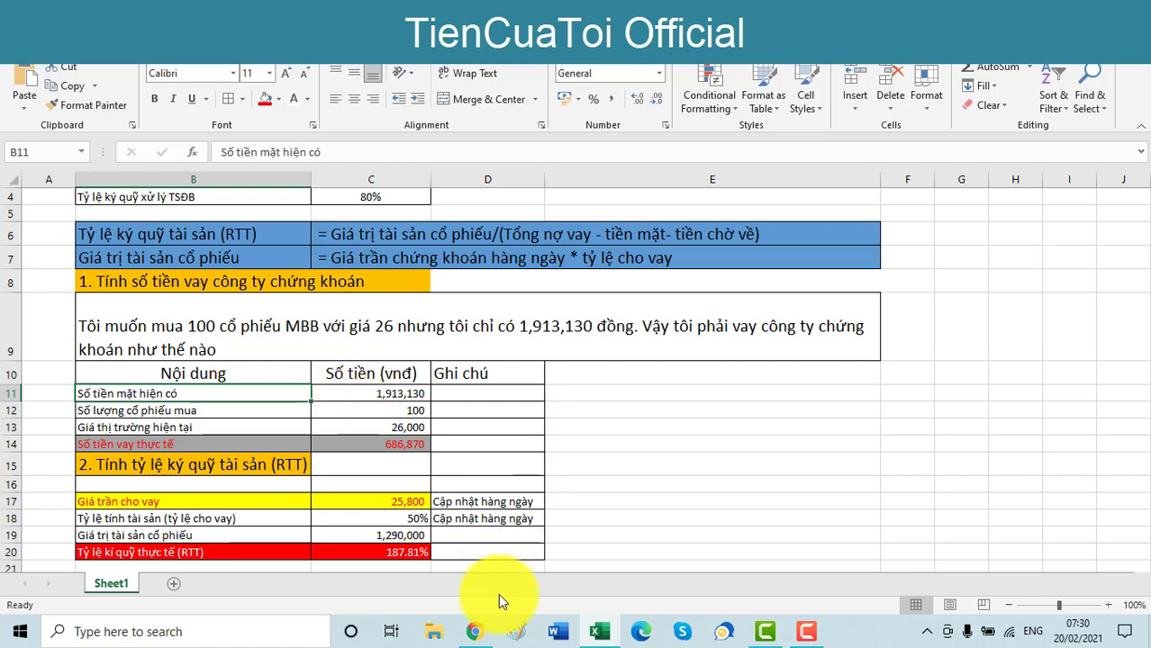
{"action": "left_click", "coordinate": [475, 631]}
{"action": "key", "text": "ctrl+Tab"}
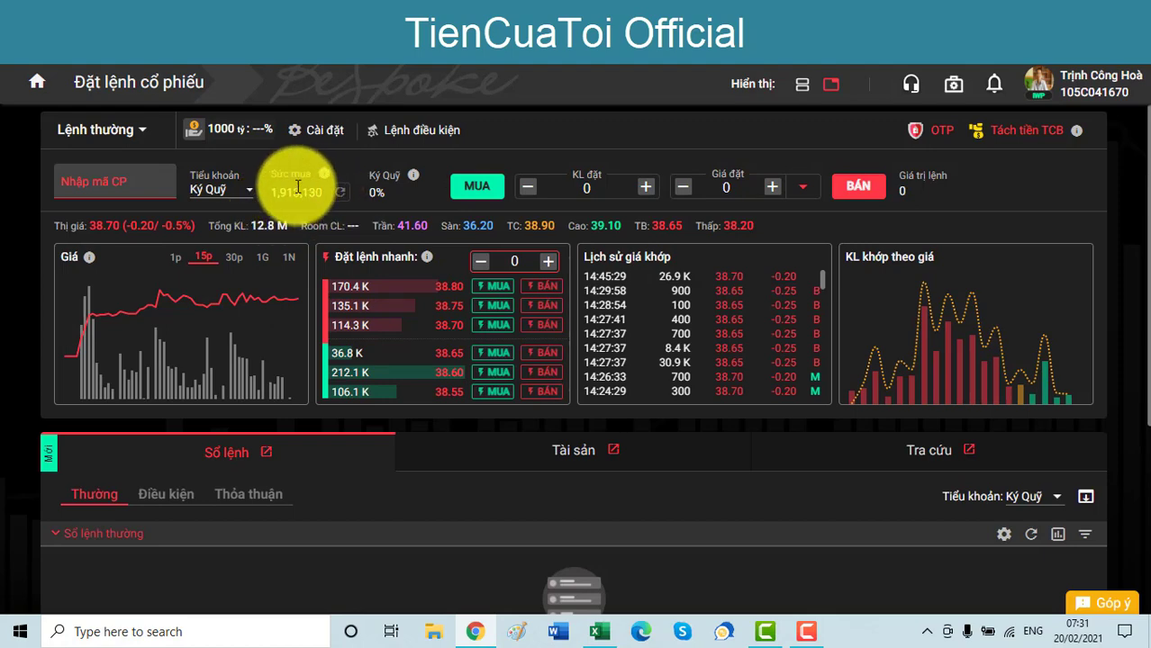
Switch back to Excel and examine the share quantity, market price and actual loan amount formula in rows 12 to 14.
{"action": "key", "text": "alt+Tab"}
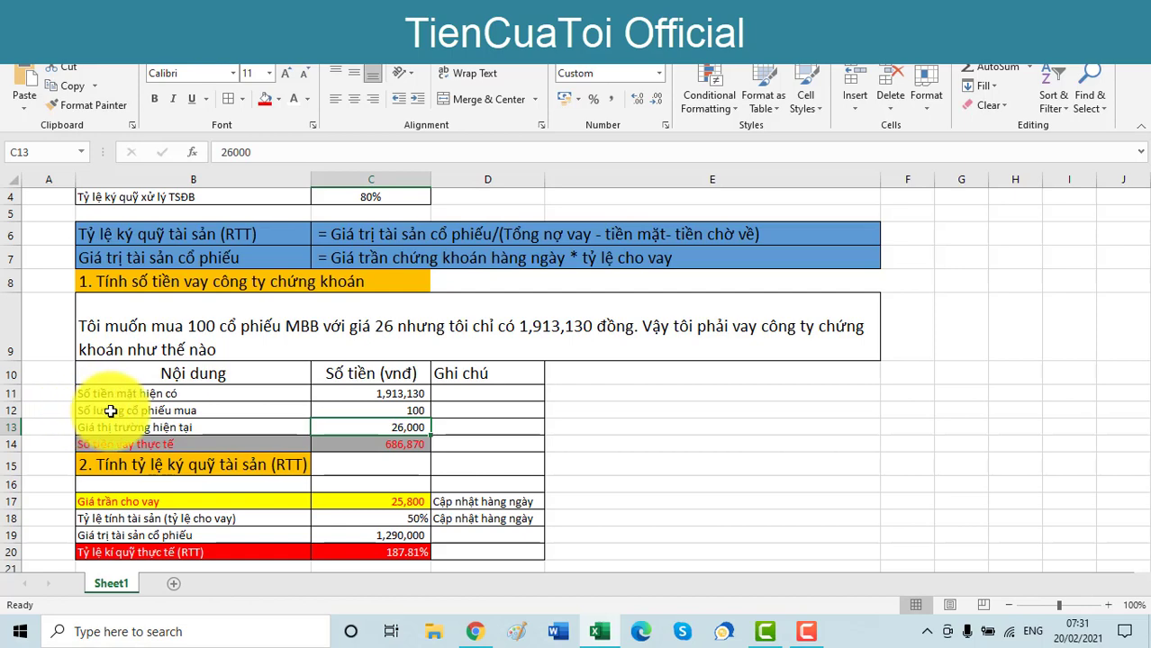
{"action": "left_click", "coordinate": [110, 410]}
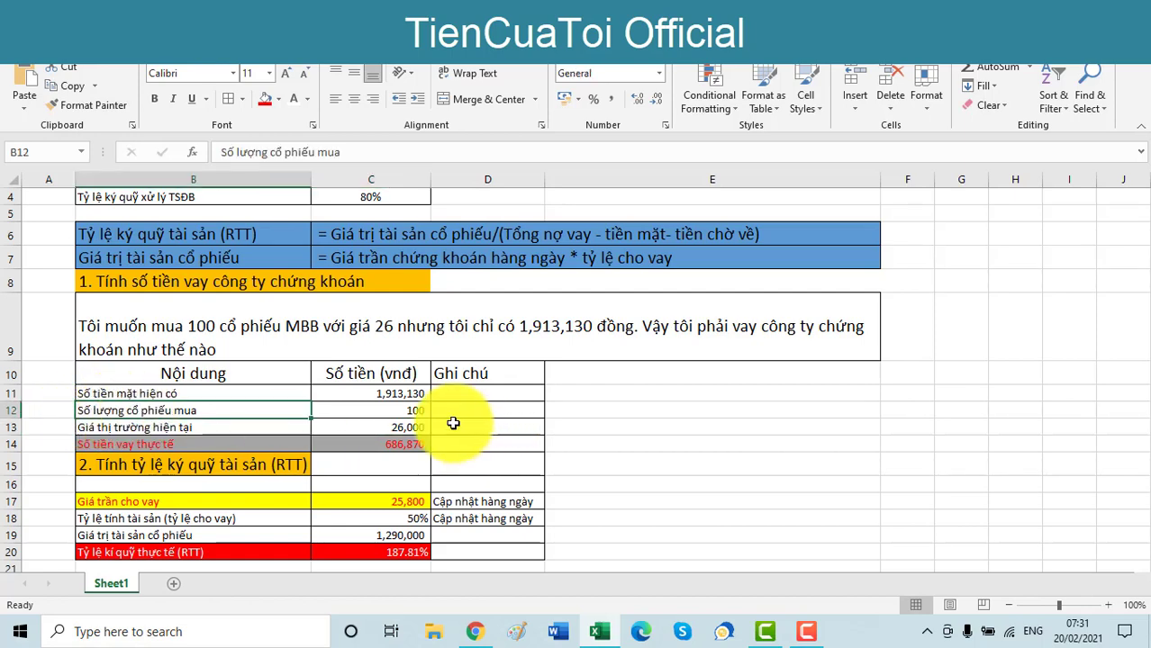
{"action": "left_click", "coordinate": [167, 430]}
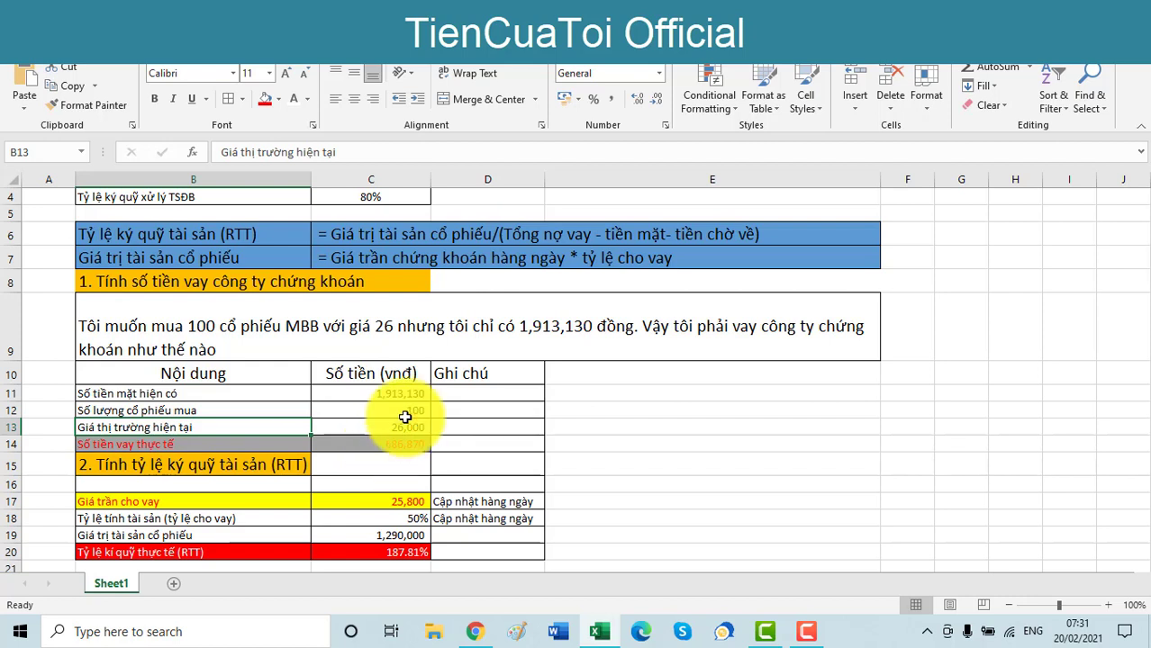
{"action": "left_click_drag", "start_coordinate": [395, 411], "coordinate": [398, 433]}
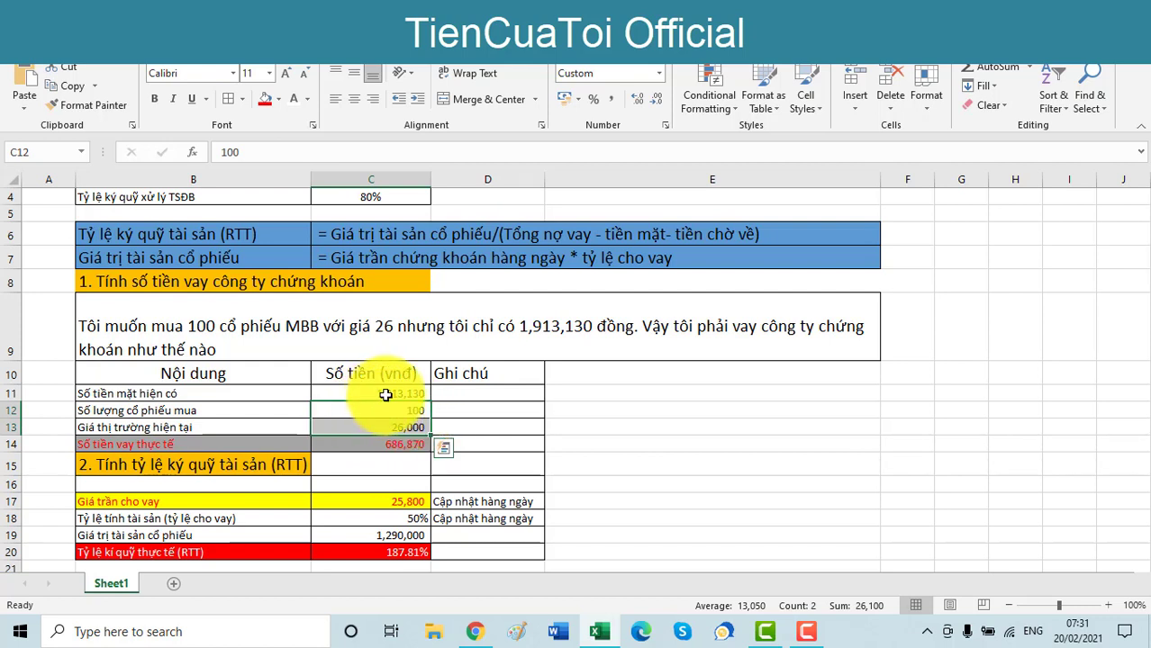
{"action": "left_click", "coordinate": [356, 445]}
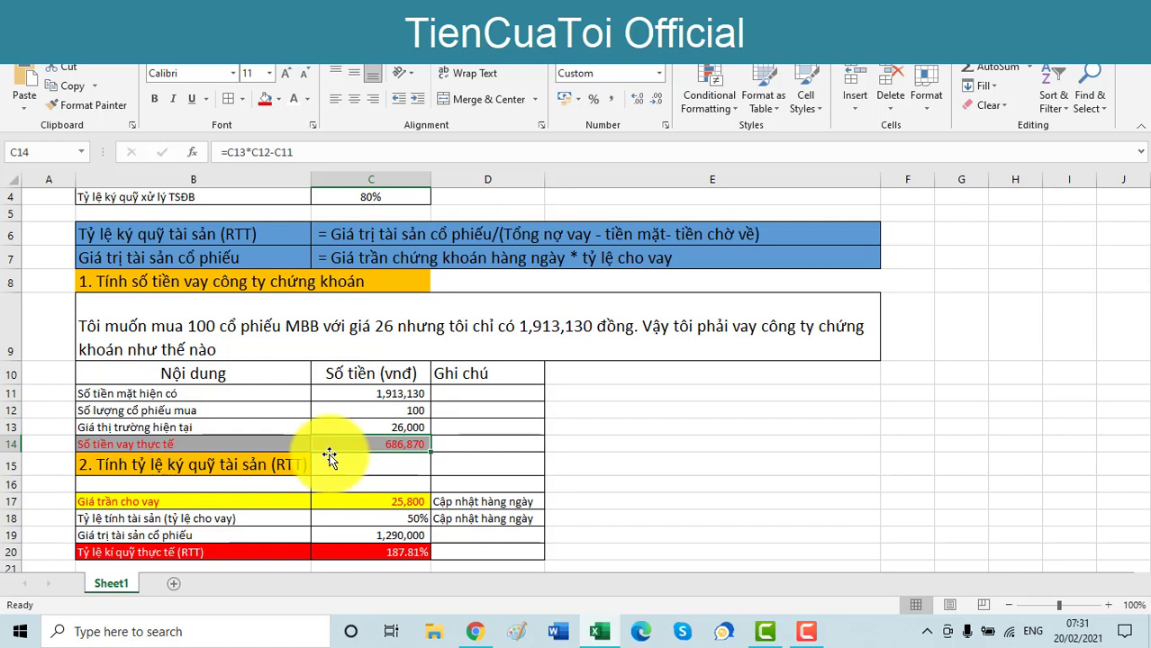
{"action": "left_click_drag", "start_coordinate": [329, 457], "coordinate": [430, 454]}
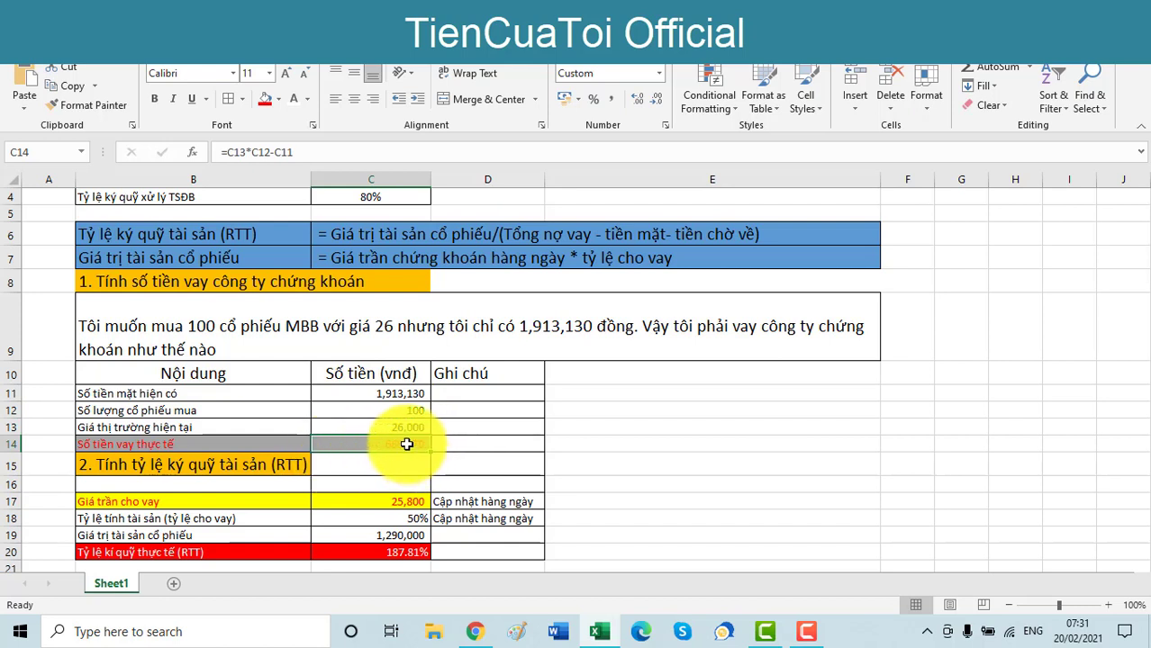
Examine the stock asset value formula in C19 against its definition in row 7.
{"action": "scroll", "coordinate": [180, 455], "scroll_direction": "down", "scroll_amount": 1}
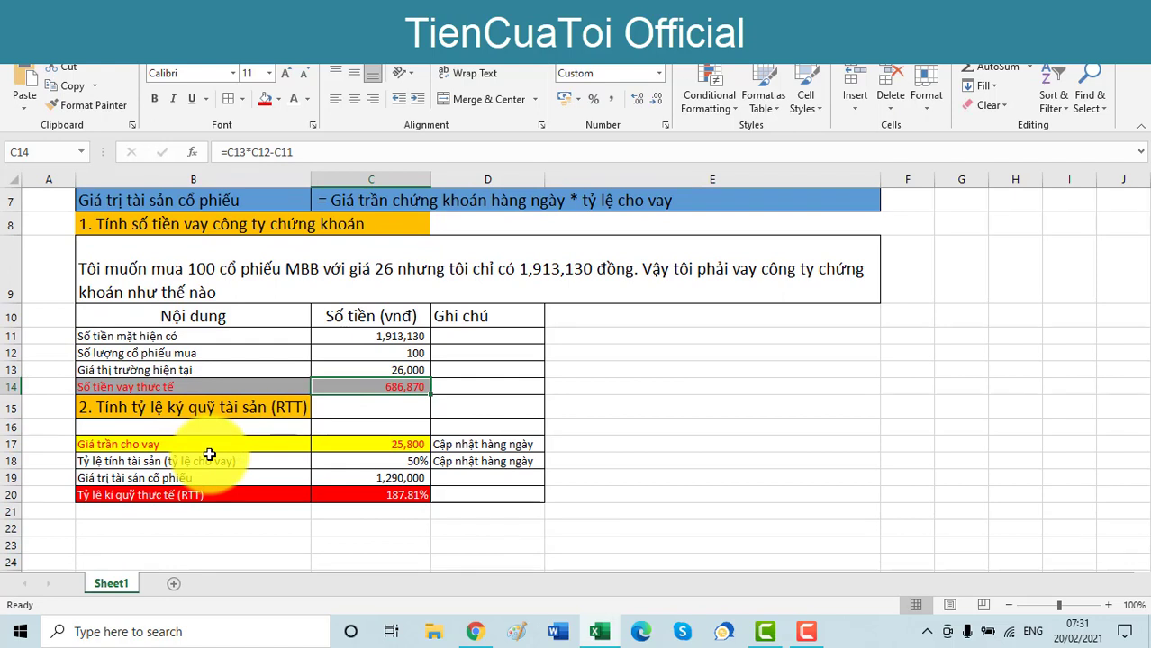
{"action": "left_click", "coordinate": [167, 477]}
{"action": "left_click", "coordinate": [392, 477]}
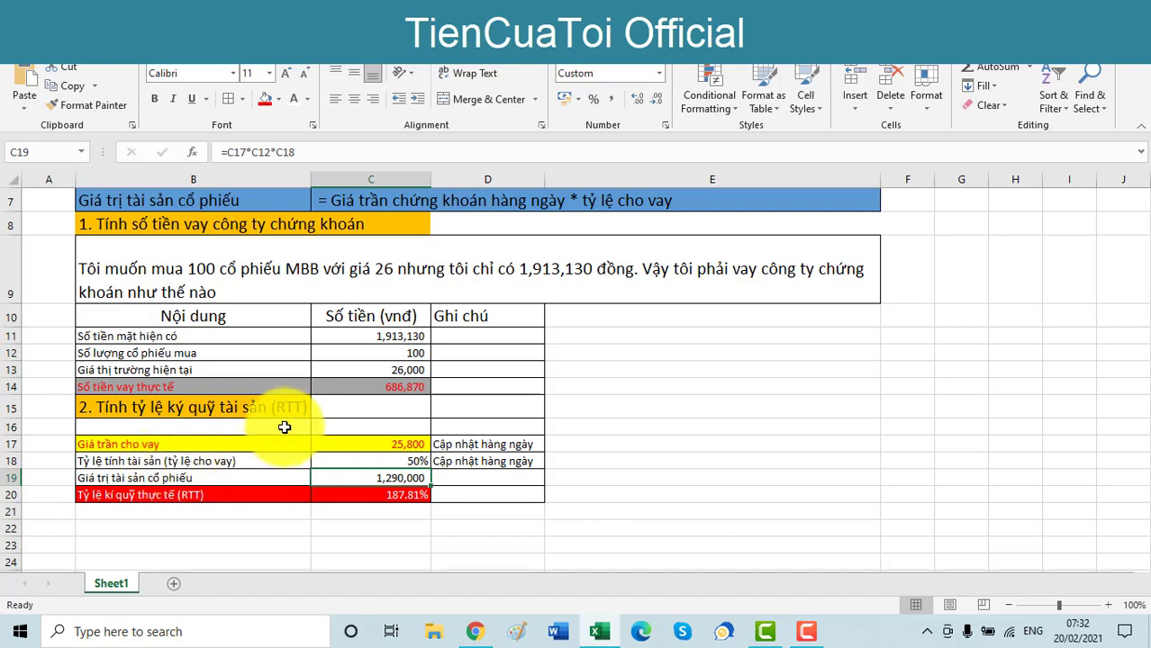
{"action": "scroll", "coordinate": [288, 419], "scroll_direction": "up", "scroll_amount": 1}
{"action": "left_click", "coordinate": [151, 255]}
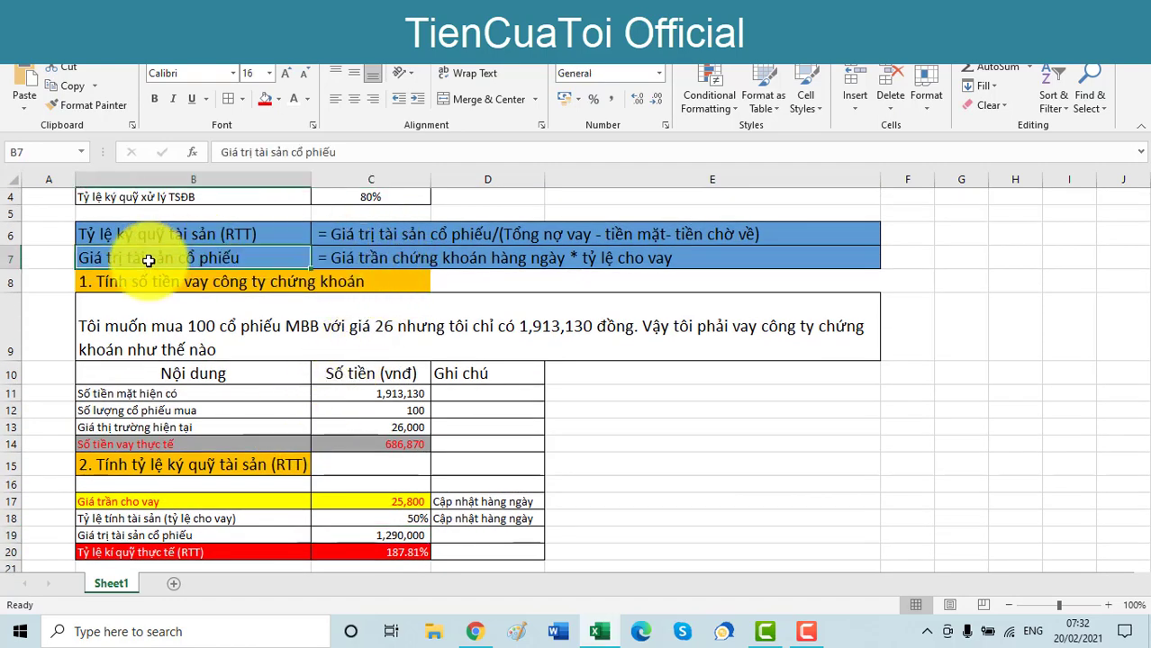
{"action": "scroll", "coordinate": [403, 375], "scroll_direction": "down", "scroll_amount": 3}
{"action": "scroll", "coordinate": [396, 397], "scroll_direction": "up", "scroll_amount": 1}
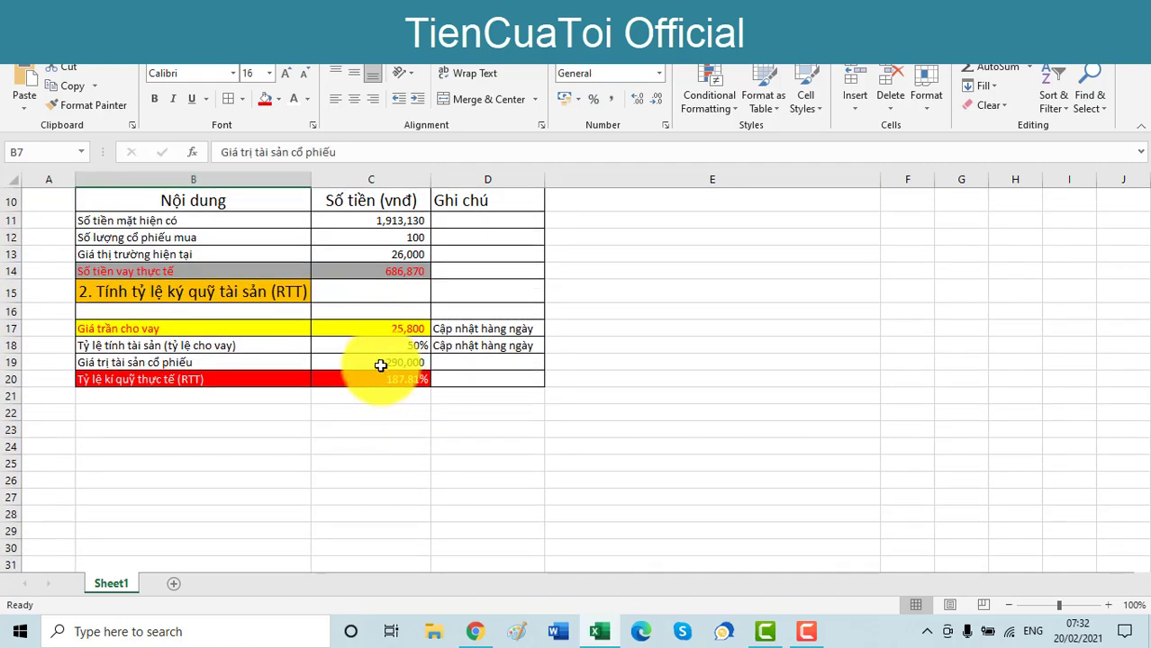
{"action": "left_click", "coordinate": [374, 364]}
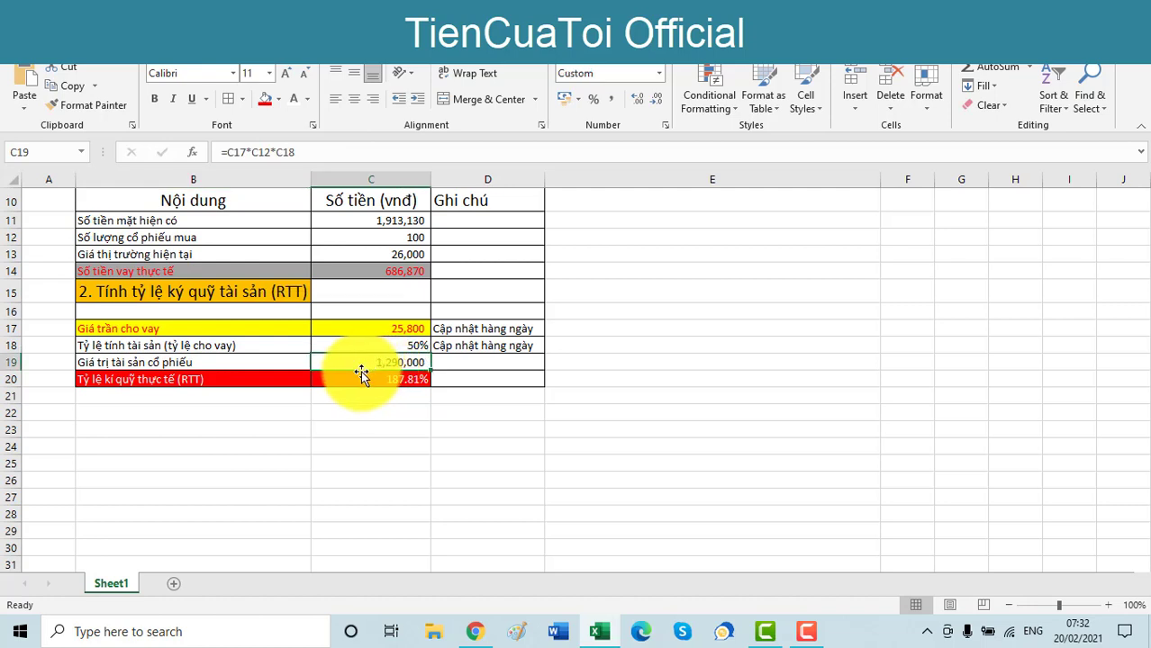
Examine the actual margin ratio (RTT) formula in C20 against the RTT definition in row 6 and the regulated ratios in rows 3 and 4.
{"action": "left_click", "coordinate": [135, 396]}
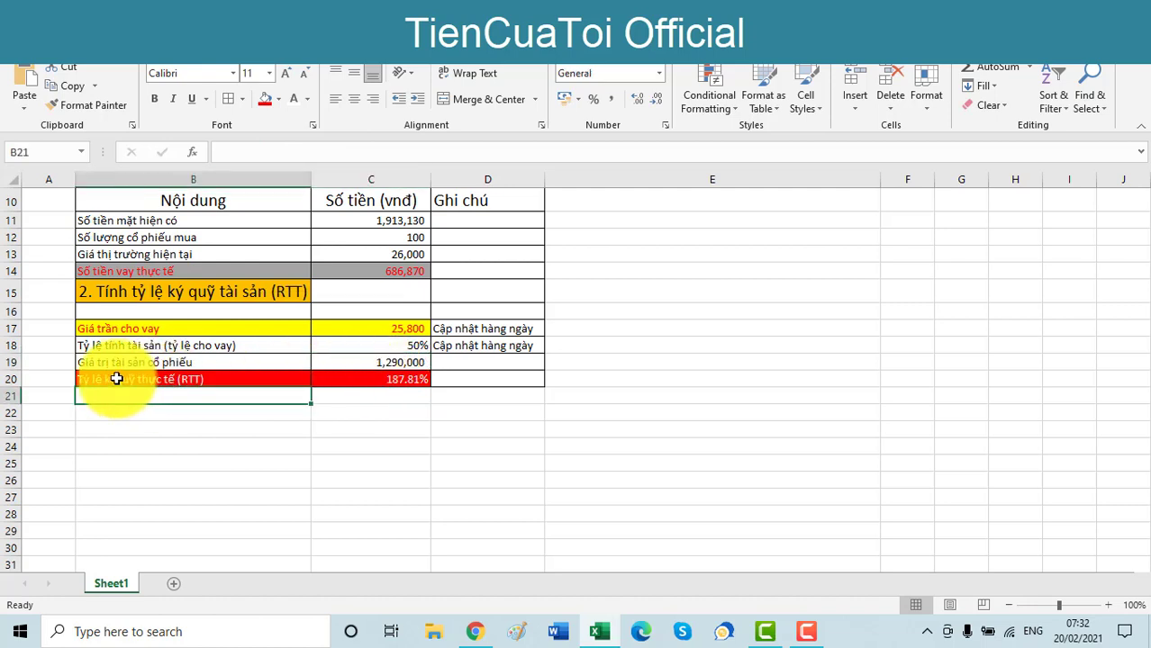
{"action": "left_click", "coordinate": [116, 379]}
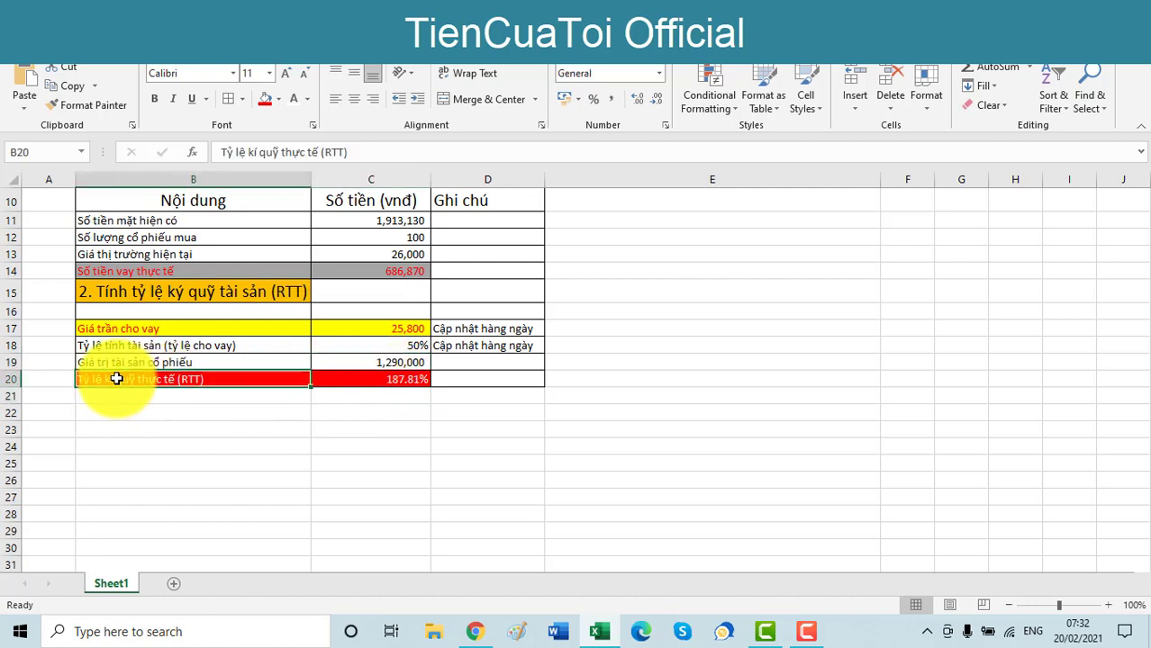
{"action": "left_click", "coordinate": [373, 362]}
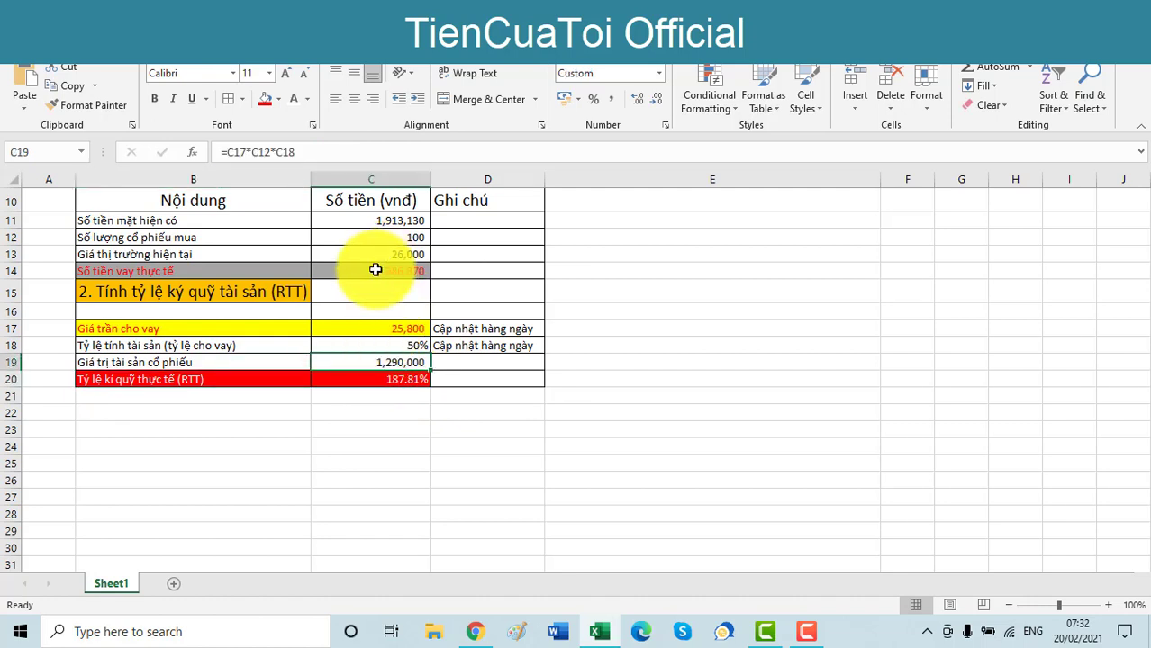
{"action": "scroll", "coordinate": [365, 288], "scroll_direction": "up", "scroll_amount": 3}
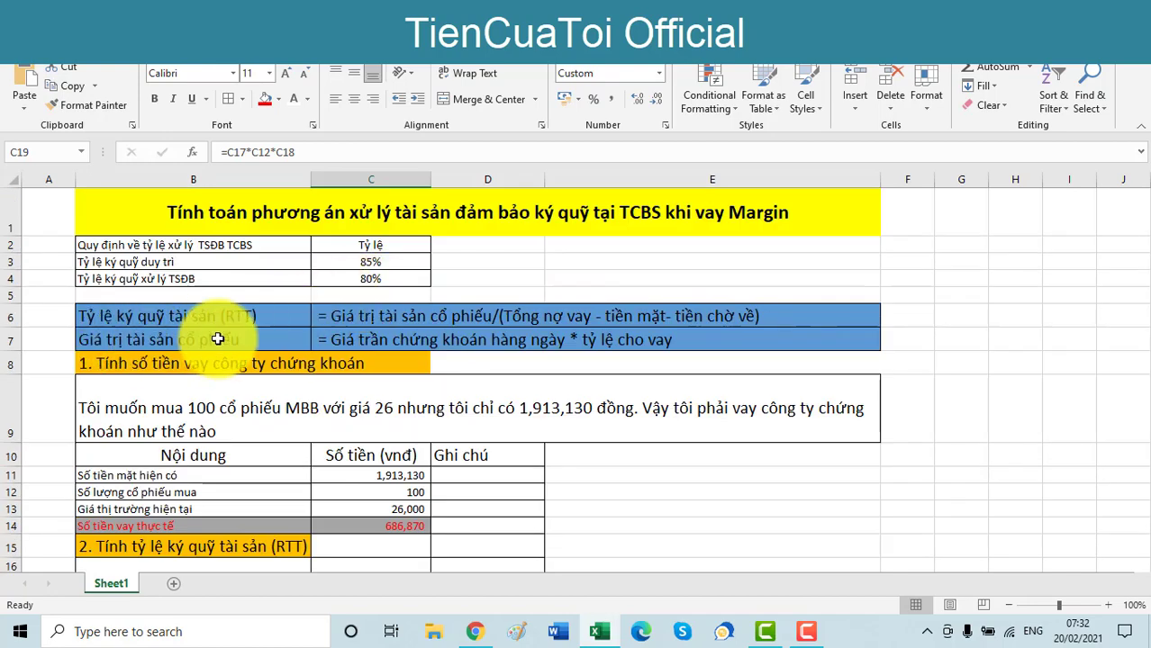
{"action": "scroll", "coordinate": [608, 333], "scroll_direction": "down", "scroll_amount": 2}
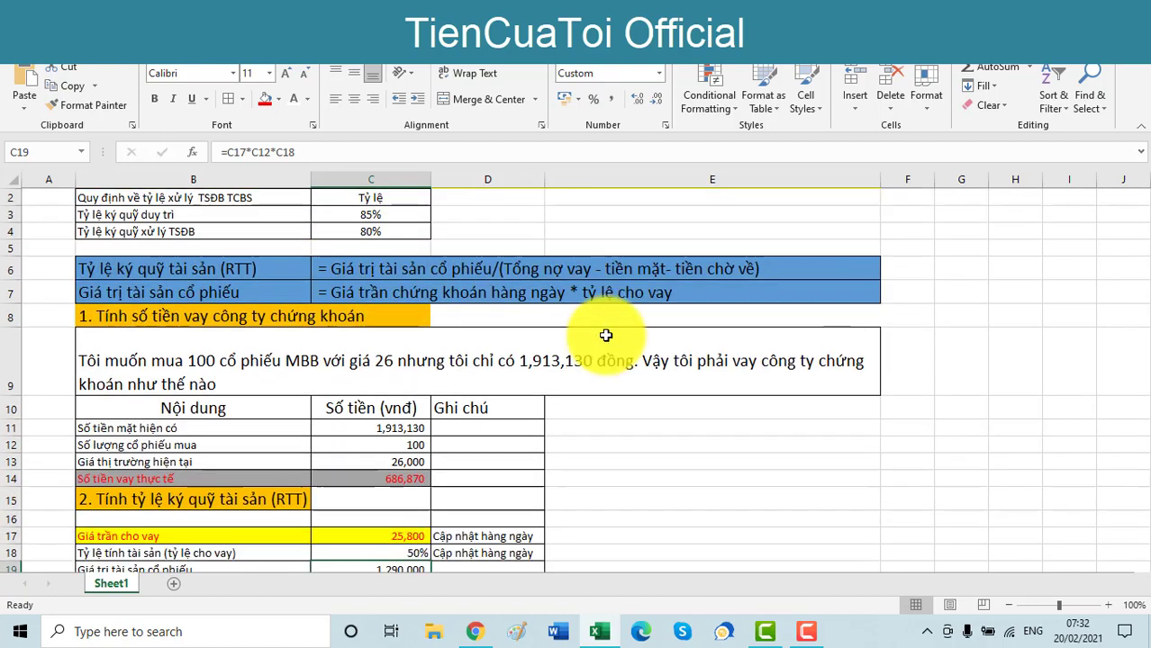
{"action": "left_click", "coordinate": [393, 496]}
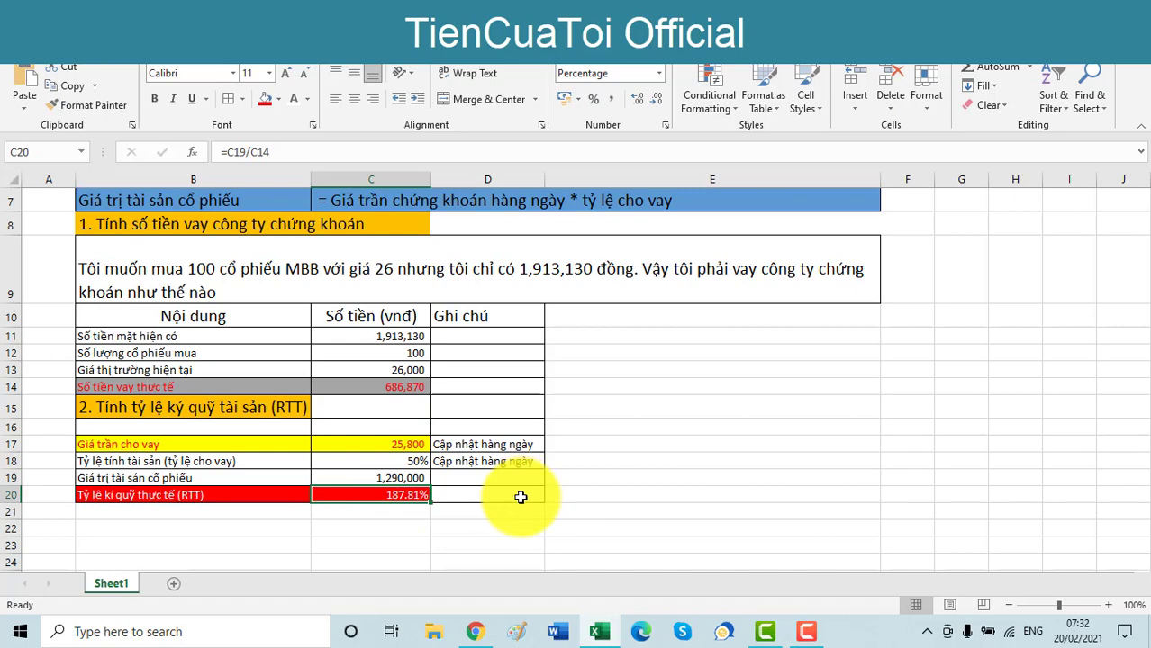
{"action": "scroll", "coordinate": [515, 483], "scroll_direction": "up", "scroll_amount": 2}
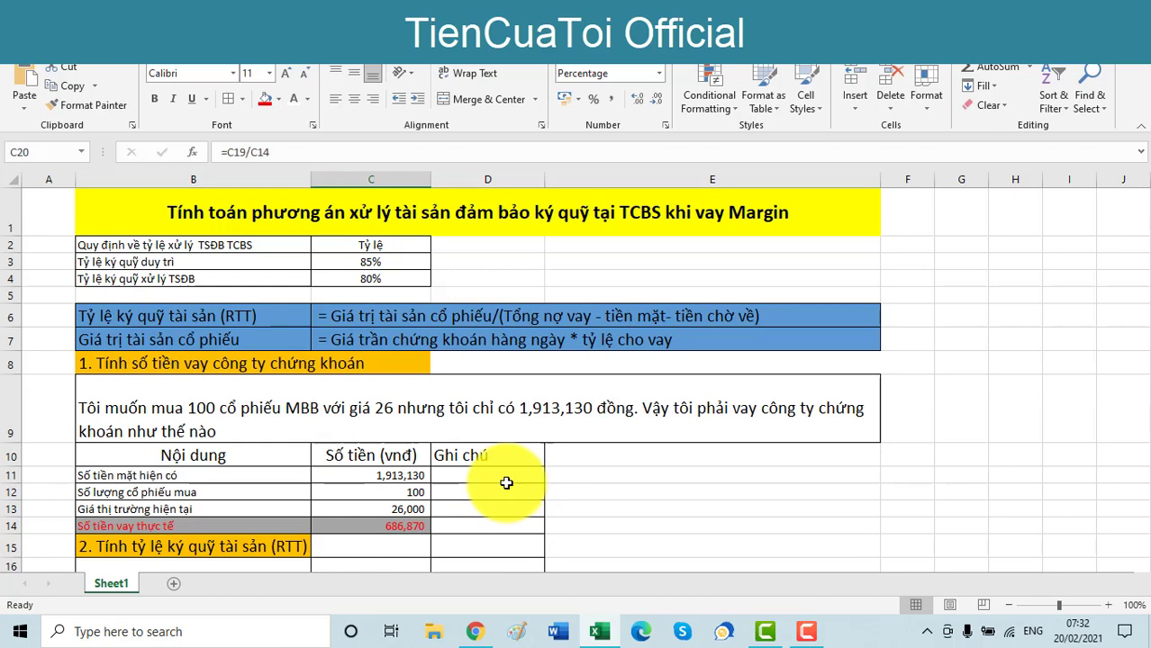
{"action": "scroll", "coordinate": [509, 483], "scroll_direction": "down", "scroll_amount": 2}
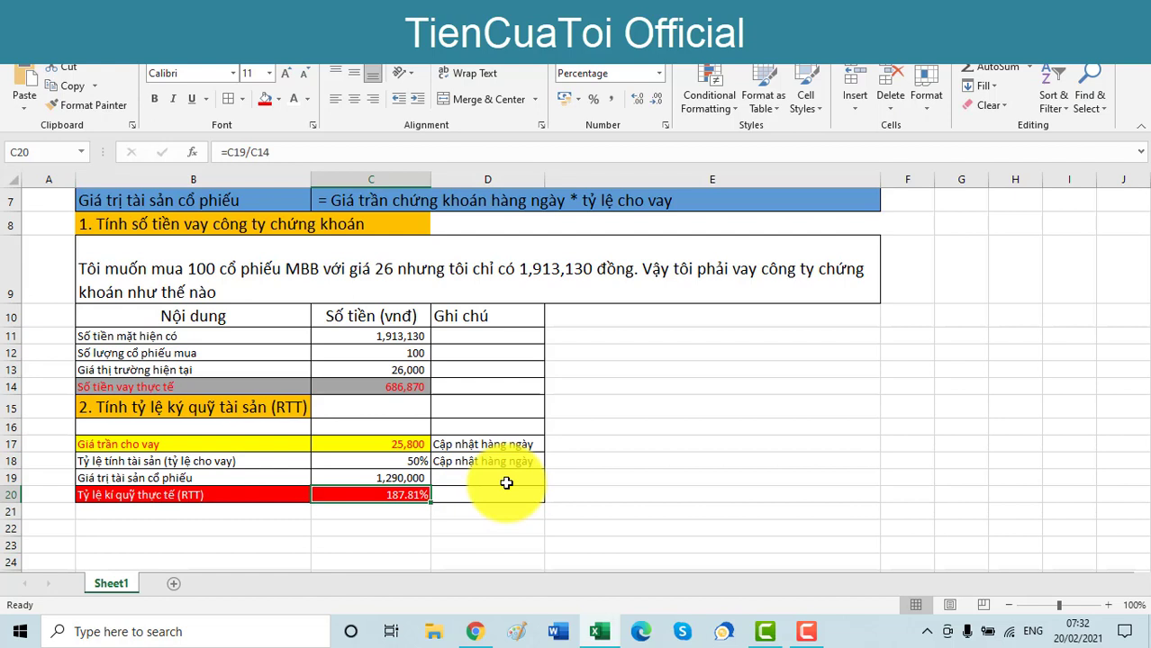
Set the lending ceiling price in C17 to 13,000 and compare the RTT with the maintenance and liquidation ratios in C3:C4.
{"action": "left_click", "coordinate": [406, 443]}
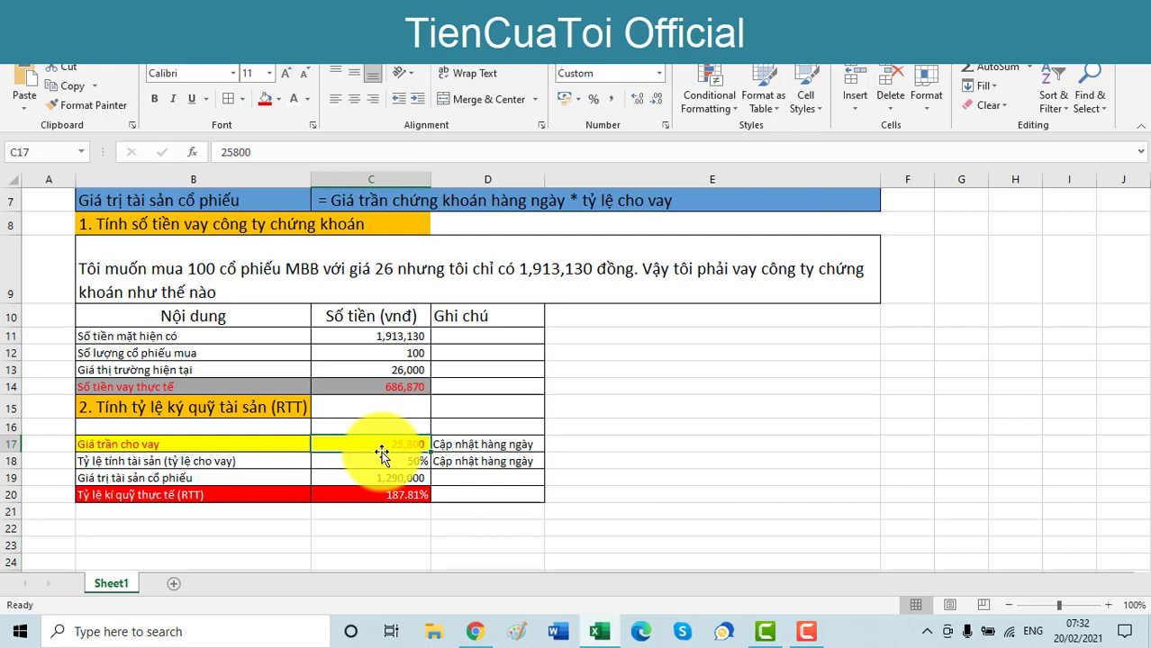
{"action": "type", "text": "13,"}
{"action": "type", "text": "00"}
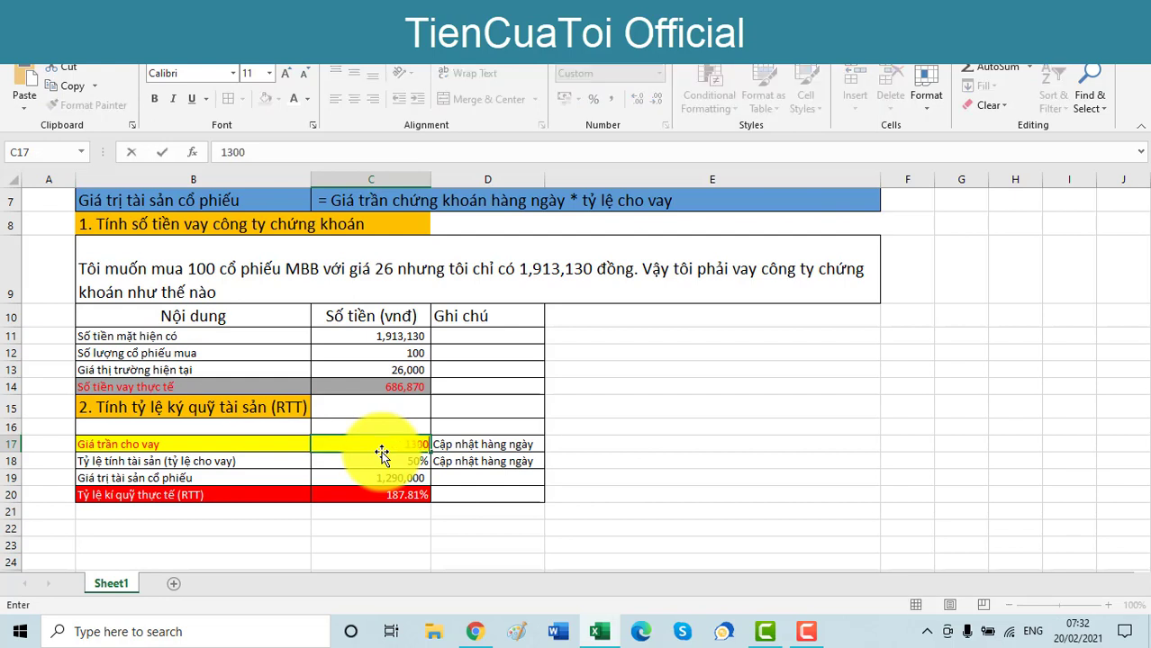
{"action": "type", "text": "0"}
{"action": "key", "text": "Return"}
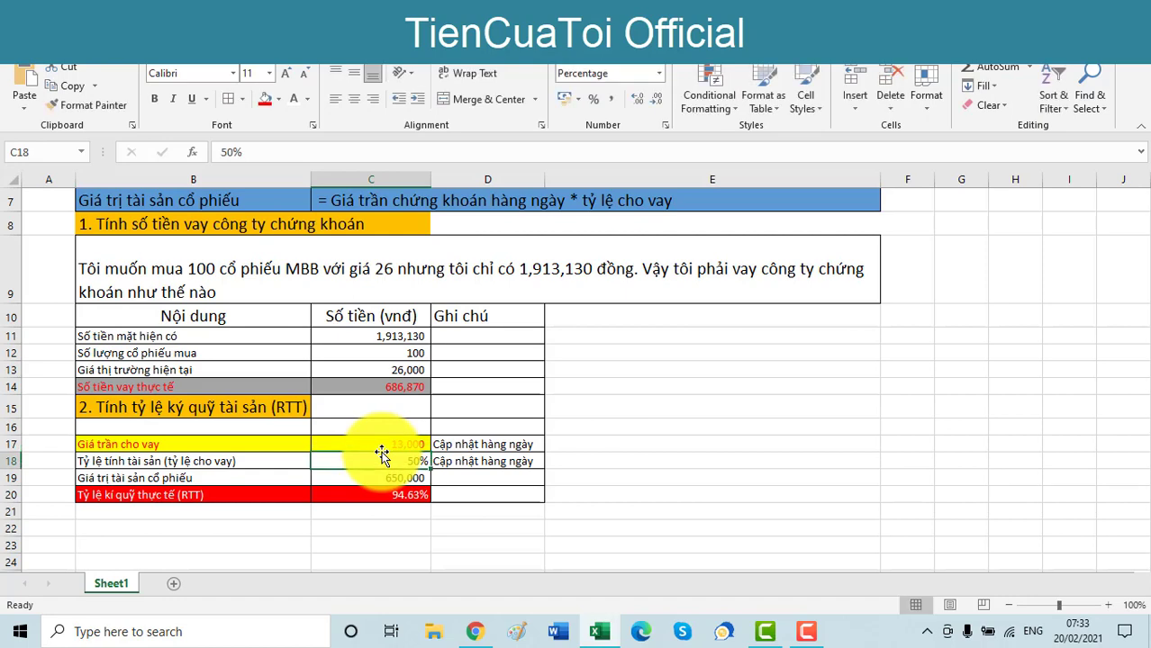
{"action": "scroll", "coordinate": [399, 475], "scroll_direction": "up", "scroll_amount": 1}
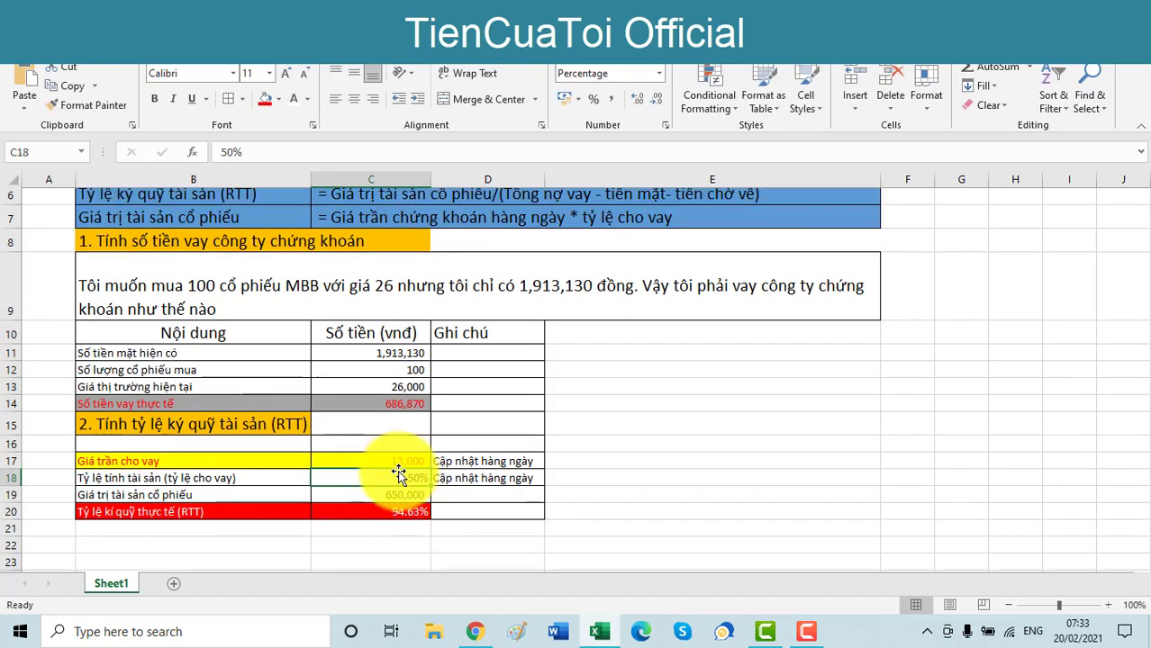
{"action": "scroll", "coordinate": [399, 475], "scroll_direction": "up", "scroll_amount": 2}
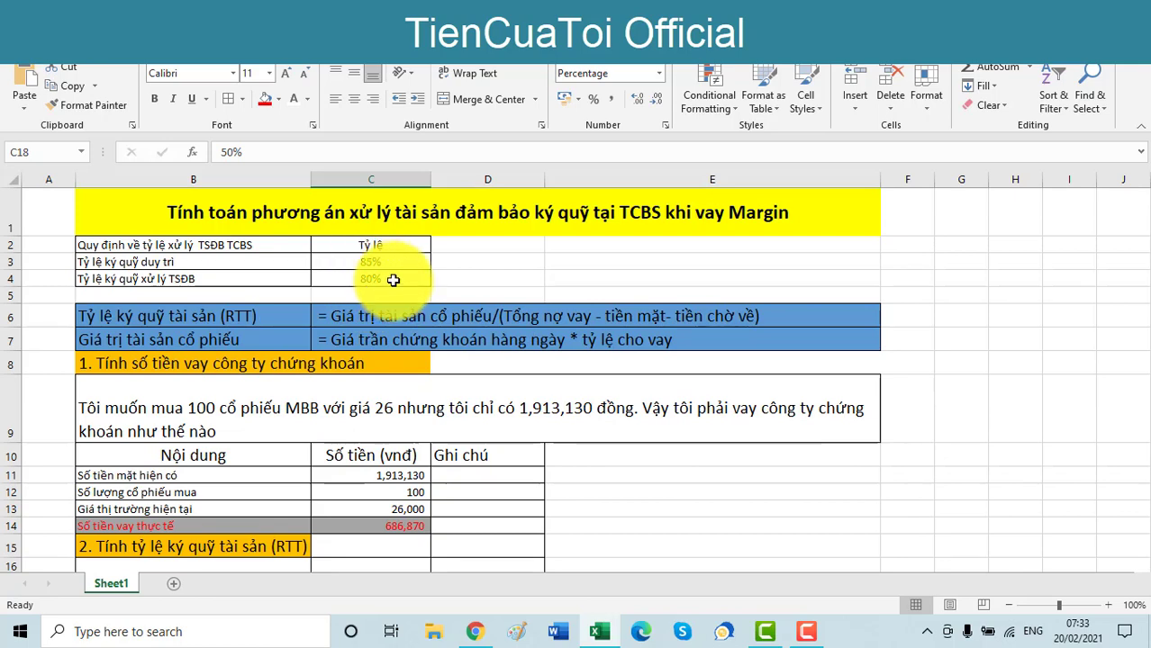
Set the lending ceiling price in C17 to 11,000 and check the RTT in C20 against the ratios in C3:C4.
{"action": "scroll", "coordinate": [390, 317], "scroll_direction": "down", "scroll_amount": 3}
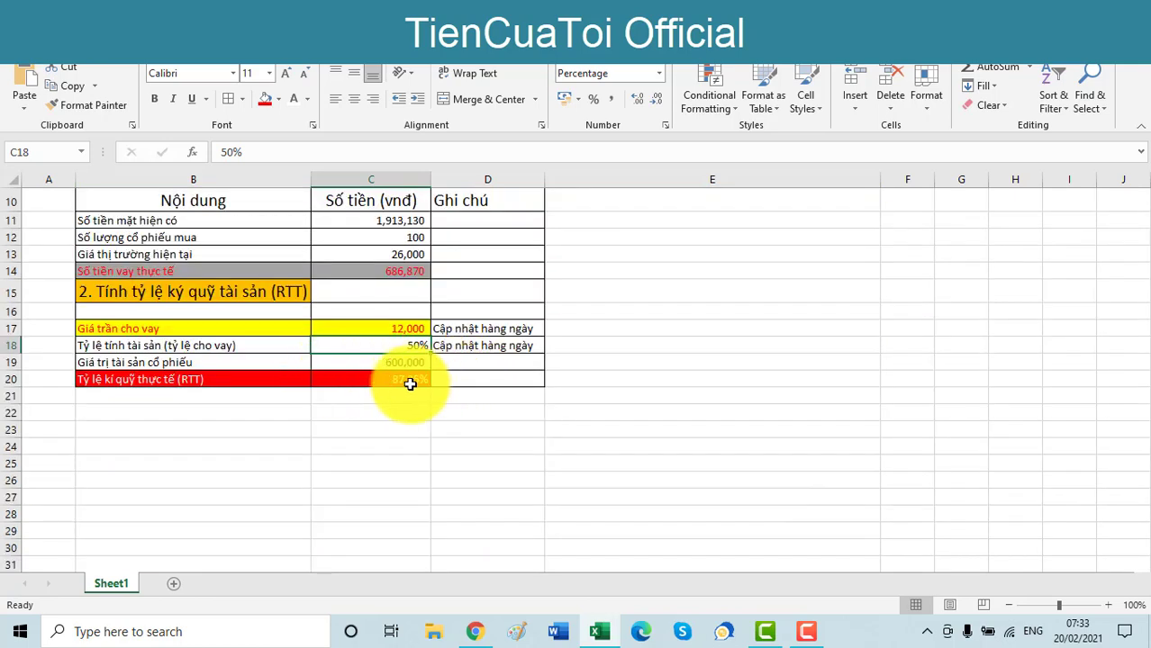
{"action": "left_click", "coordinate": [386, 328]}
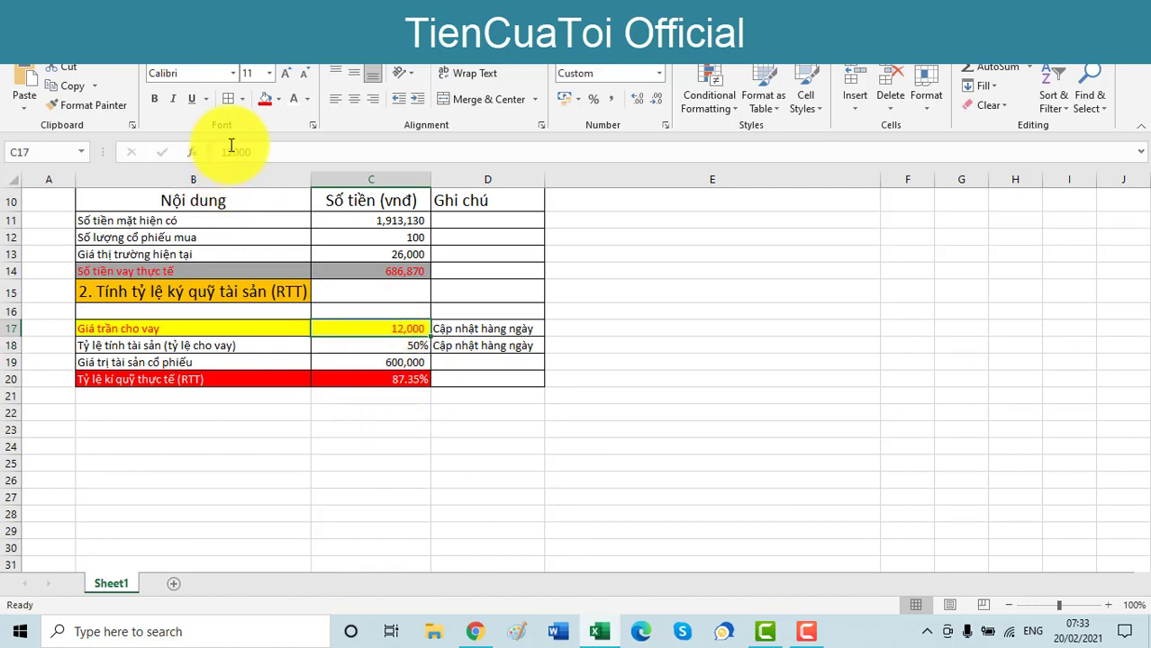
{"action": "left_click", "coordinate": [233, 154]}
{"action": "key", "text": "BackSpace"}
{"action": "type", "text": "1"}
{"action": "key", "text": "Return"}
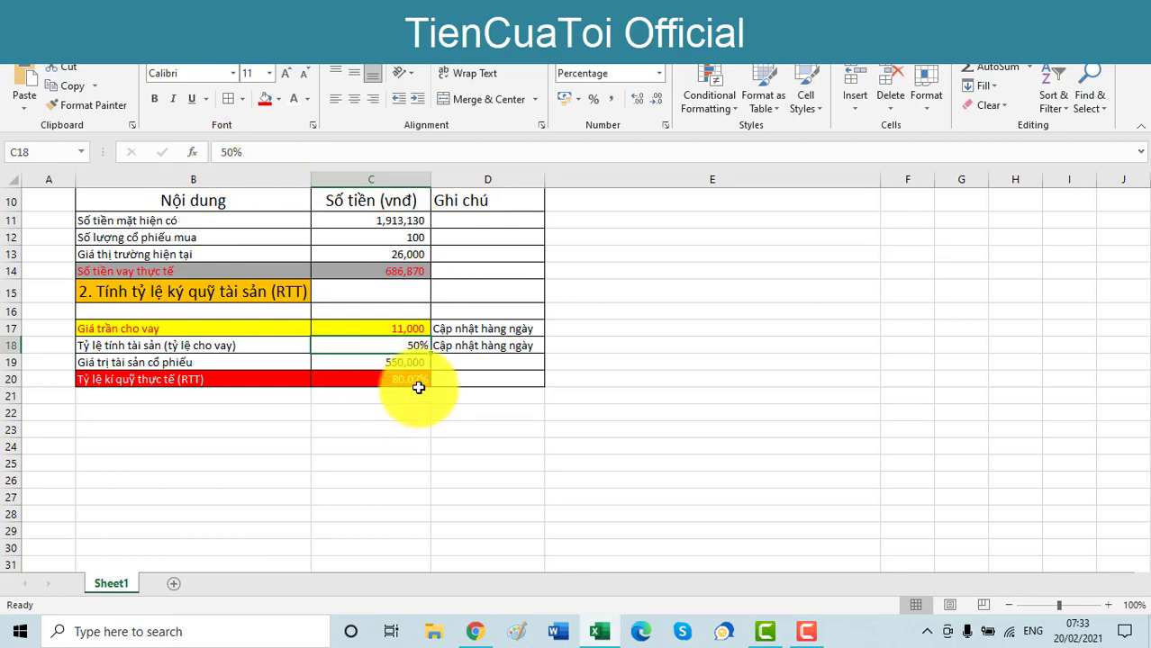
{"action": "scroll", "coordinate": [379, 318], "scroll_direction": "up", "scroll_amount": 3}
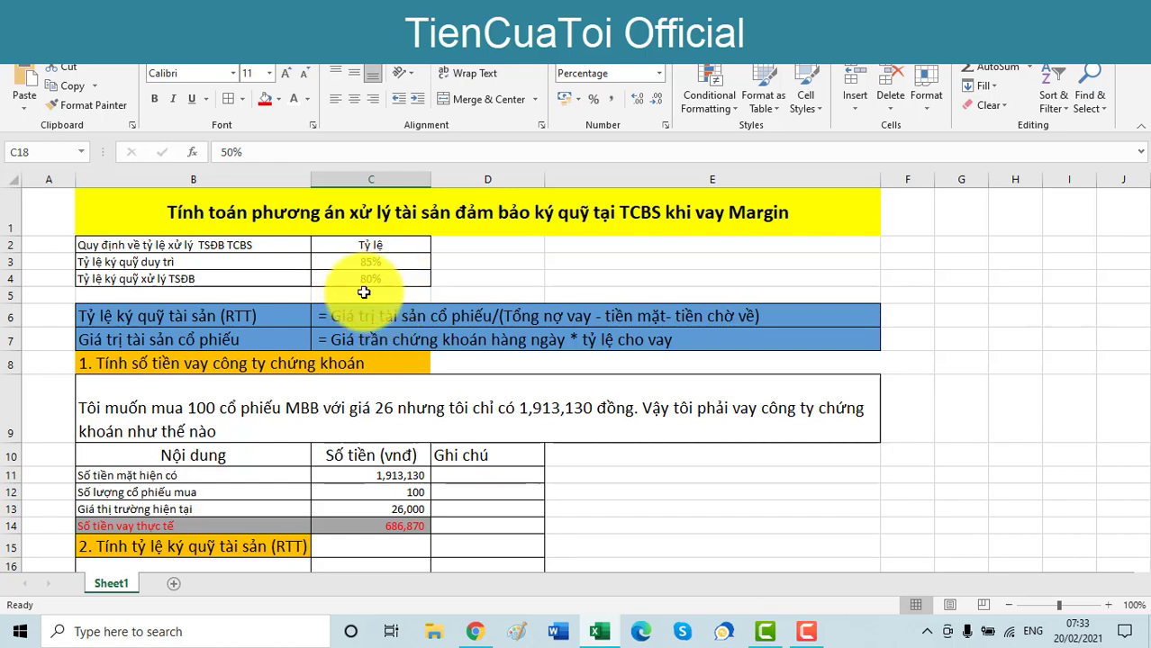
{"action": "scroll", "coordinate": [382, 291], "scroll_direction": "down", "scroll_amount": 3}
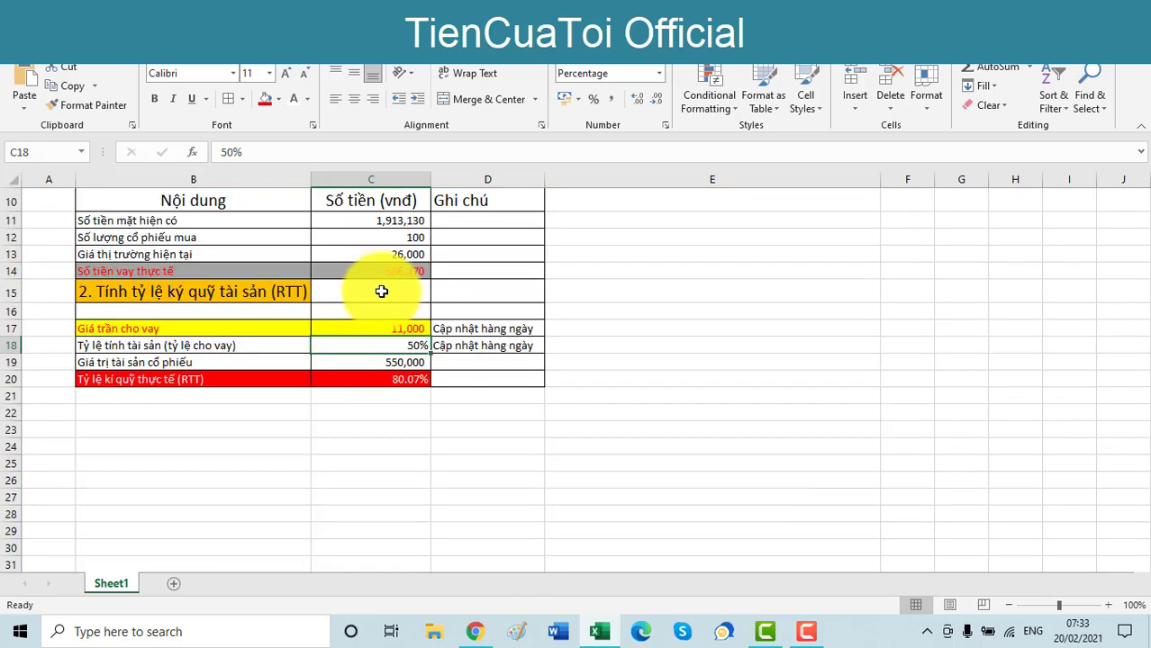
{"action": "scroll", "coordinate": [380, 279], "scroll_direction": "up", "scroll_amount": 3}
Lower the lending ceiling price in C17 to 10,500 and review the RTT against the regulated thresholds at the top of the sheet.
{"action": "scroll", "coordinate": [372, 261], "scroll_direction": "down", "scroll_amount": 2}
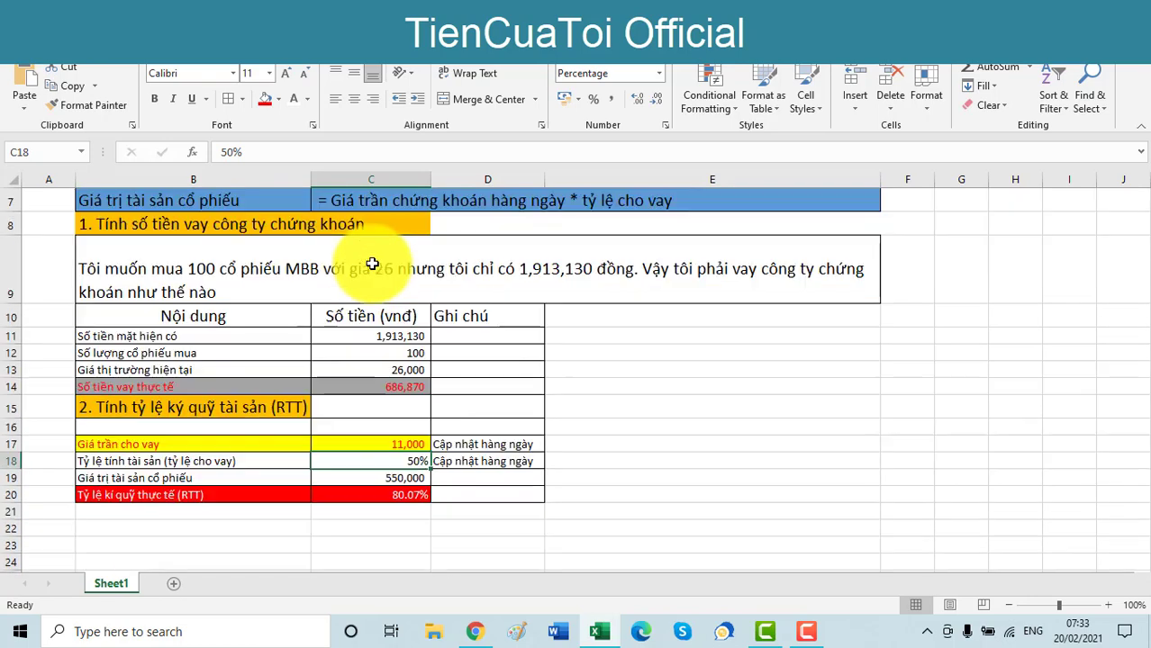
{"action": "left_click", "coordinate": [417, 444]}
{"action": "left_click", "coordinate": [236, 153]}
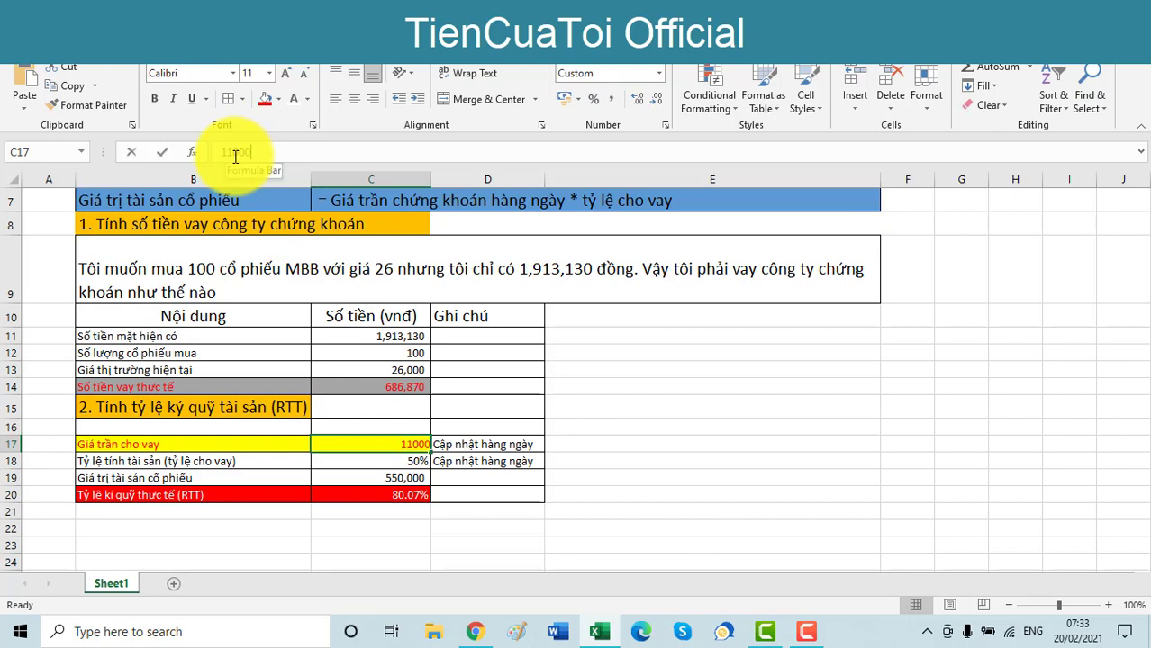
{"action": "key", "text": "BackSpace"}
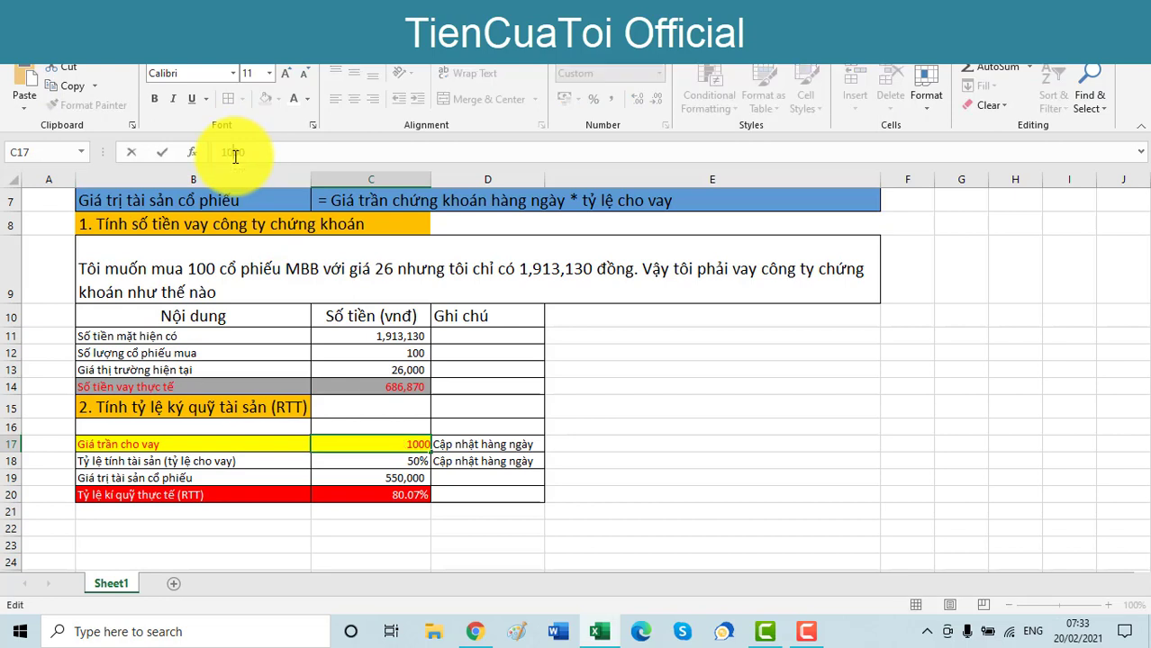
{"action": "type", "text": "0"}
{"action": "key", "text": "Delete"}
{"action": "type", "text": "5"}
{"action": "key", "text": "Return"}
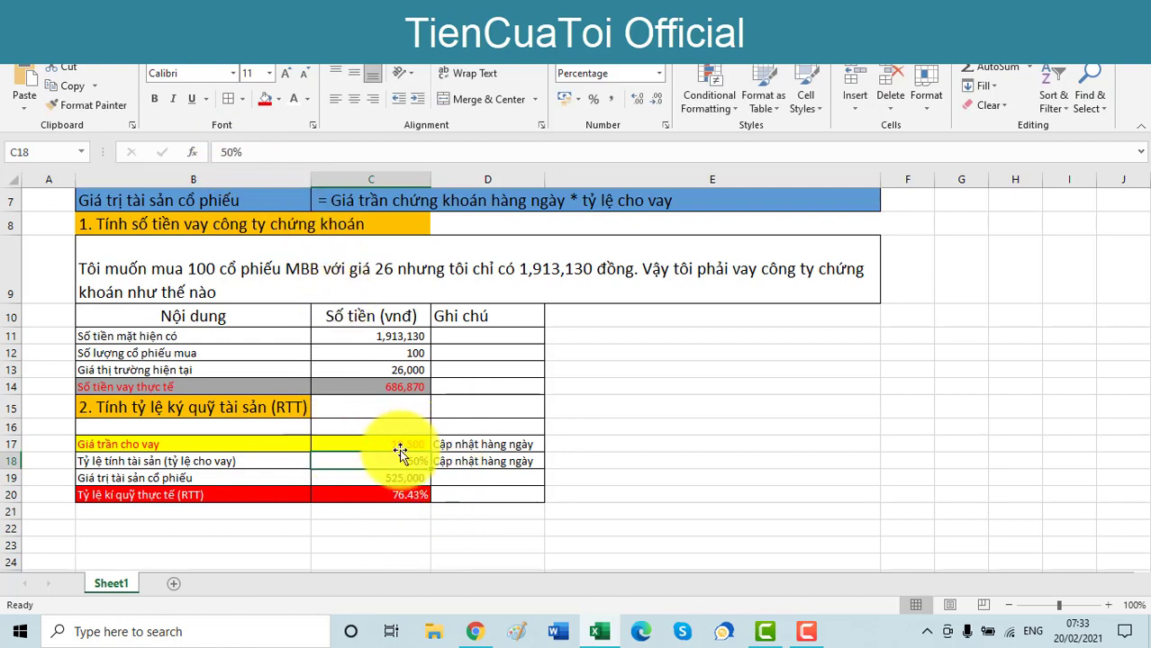
{"action": "scroll", "coordinate": [387, 444], "scroll_direction": "up", "scroll_amount": 2}
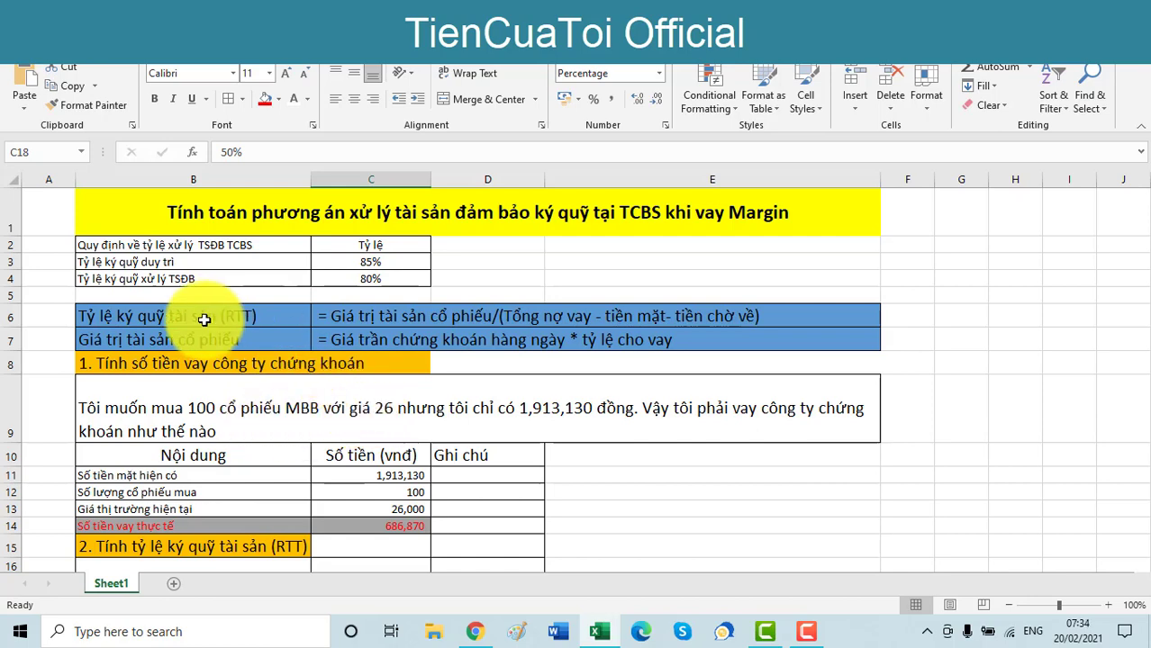
Calculate the value of the held shares at the ceiling price in E17 with the formula =C12*C17.
{"action": "scroll", "coordinate": [379, 377], "scroll_direction": "down", "scroll_amount": 2}
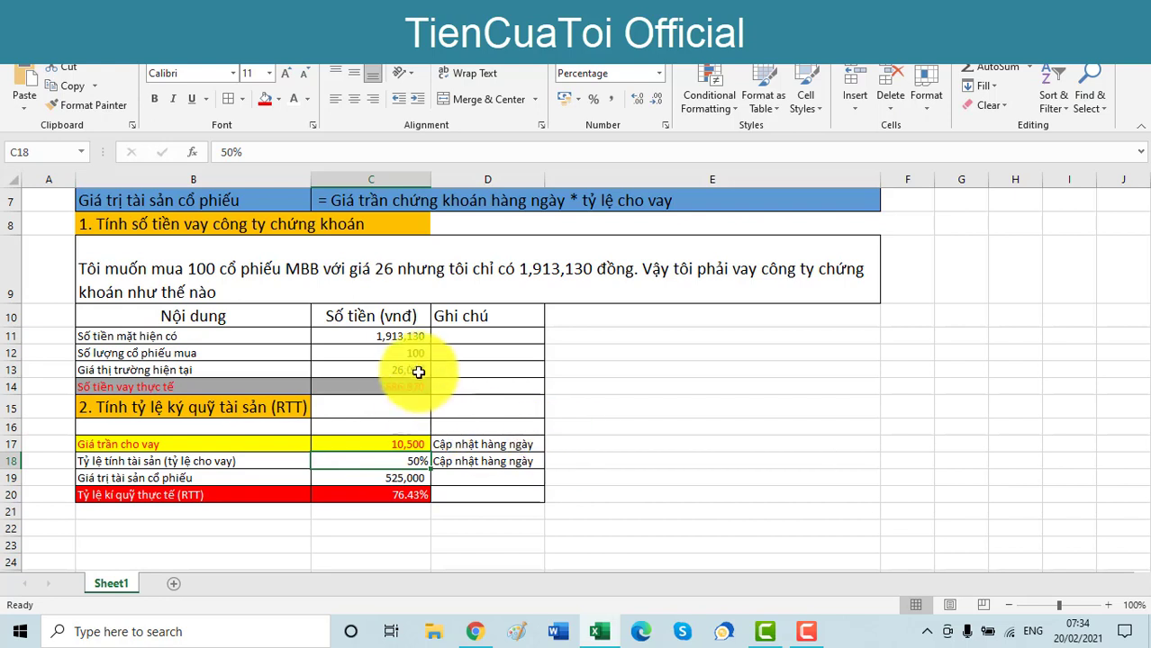
{"action": "left_click", "coordinate": [596, 445]}
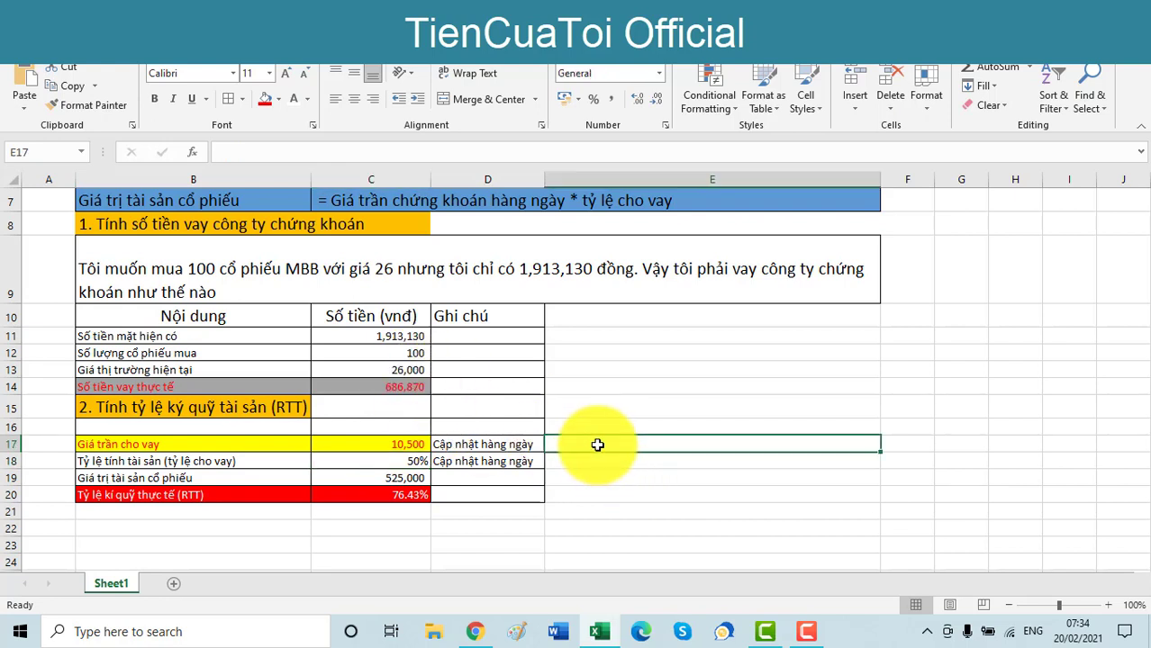
{"action": "type", "text": "="}
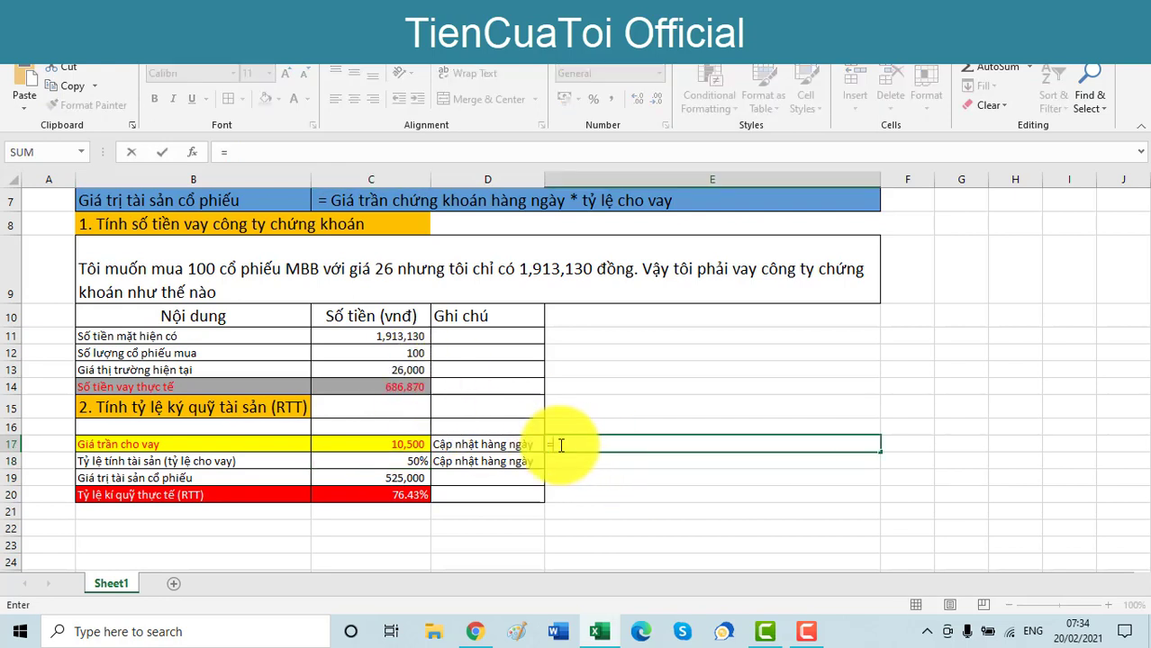
{"action": "left_click", "coordinate": [417, 355]}
{"action": "type", "text": "*"}
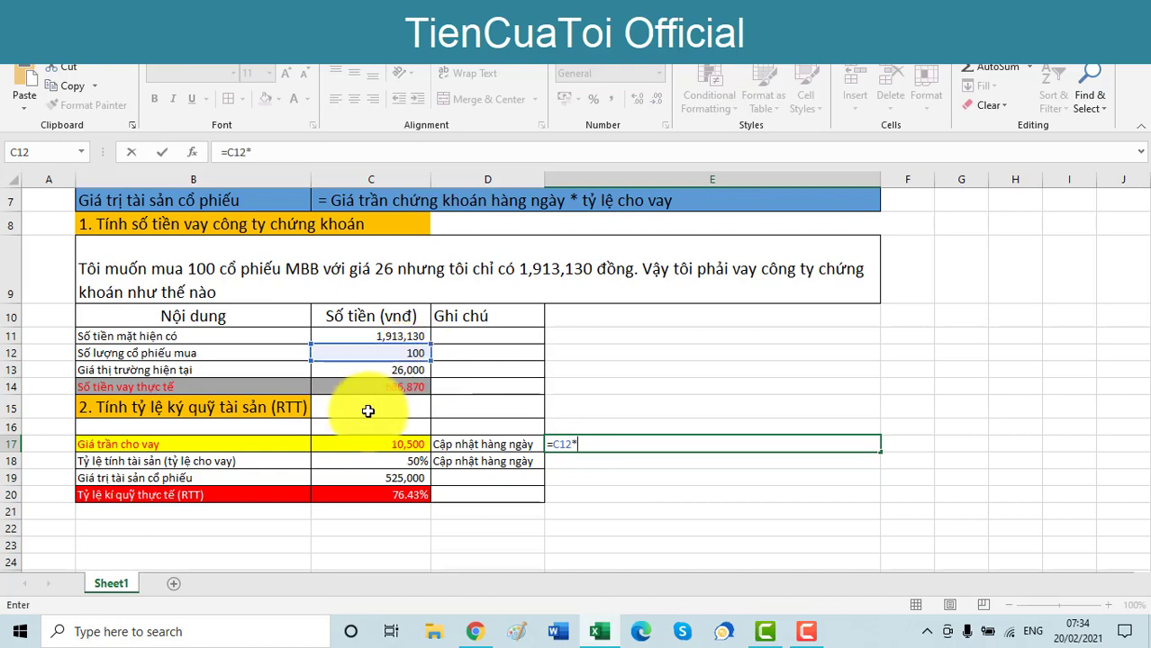
{"action": "left_click", "coordinate": [404, 445]}
{"action": "key", "text": "Return"}
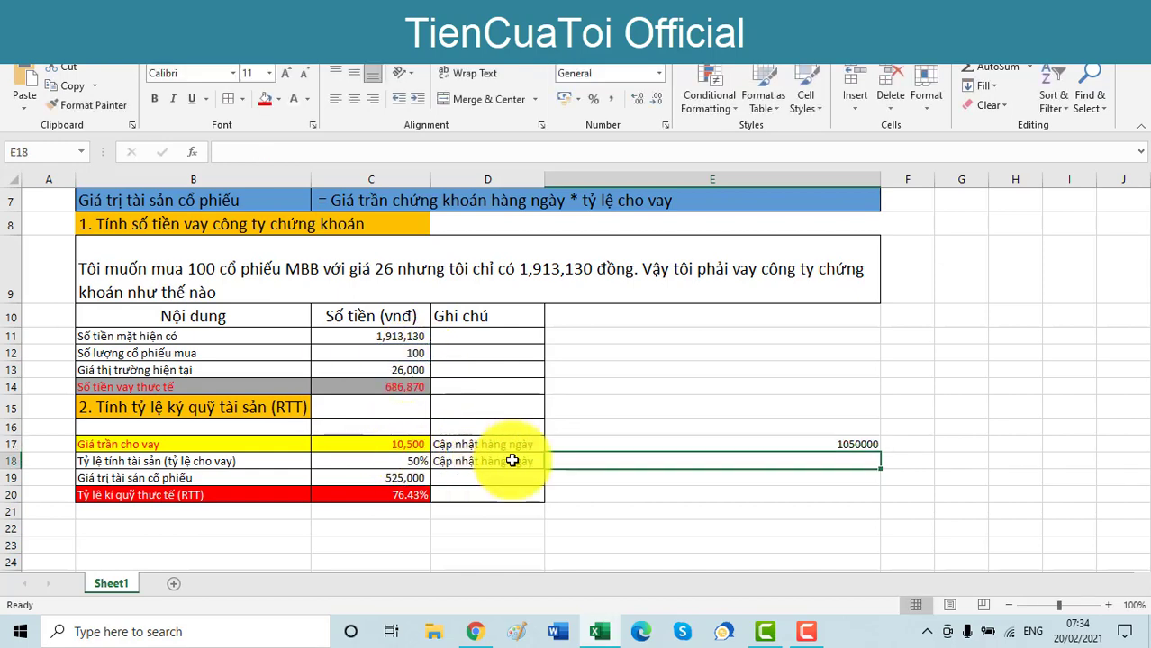
Format the share value in E17 with thousands separators and no decimal places.
{"action": "left_click", "coordinate": [856, 444]}
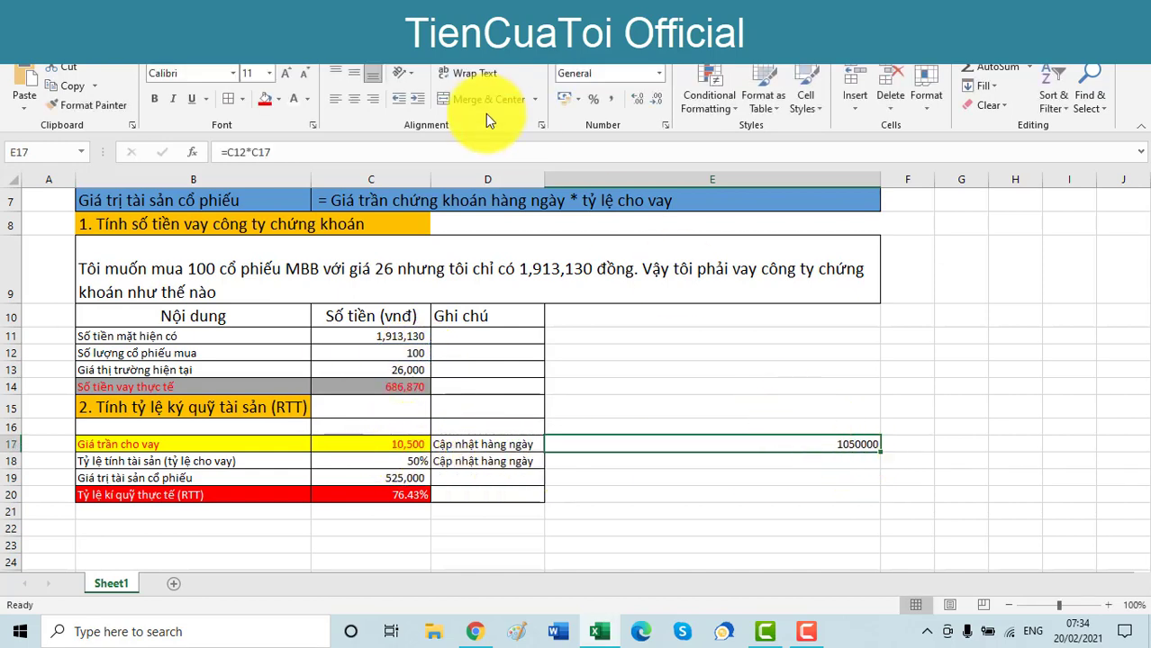
{"action": "left_click", "coordinate": [613, 99]}
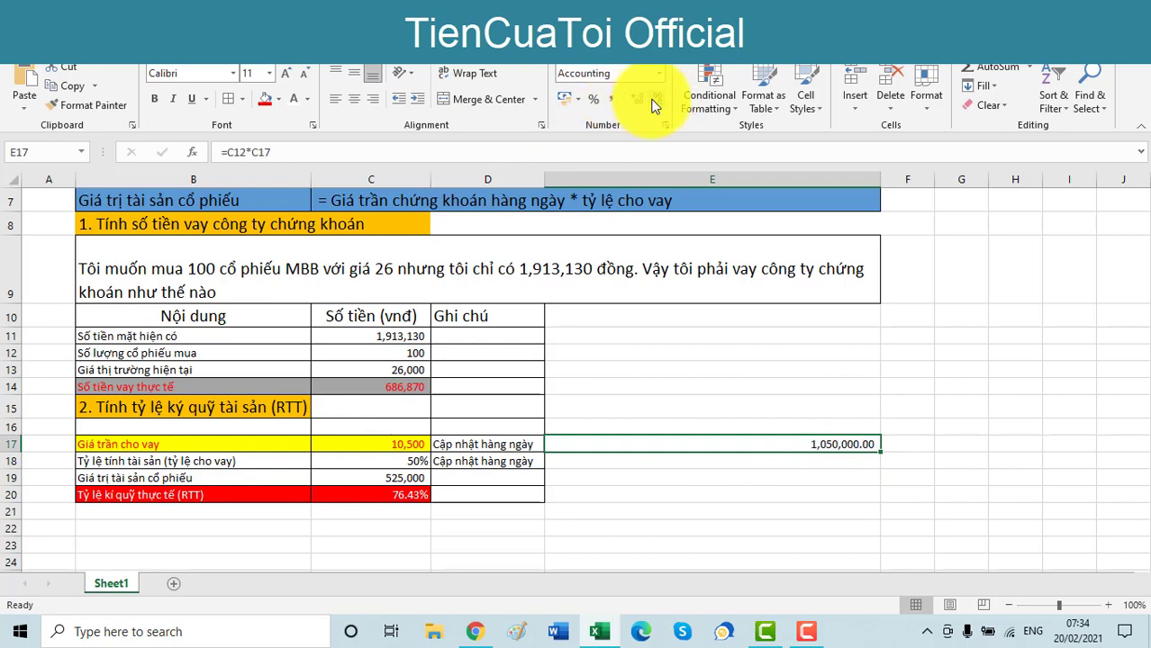
{"action": "left_click", "coordinate": [654, 103]}
{"action": "left_click", "coordinate": [655, 104]}
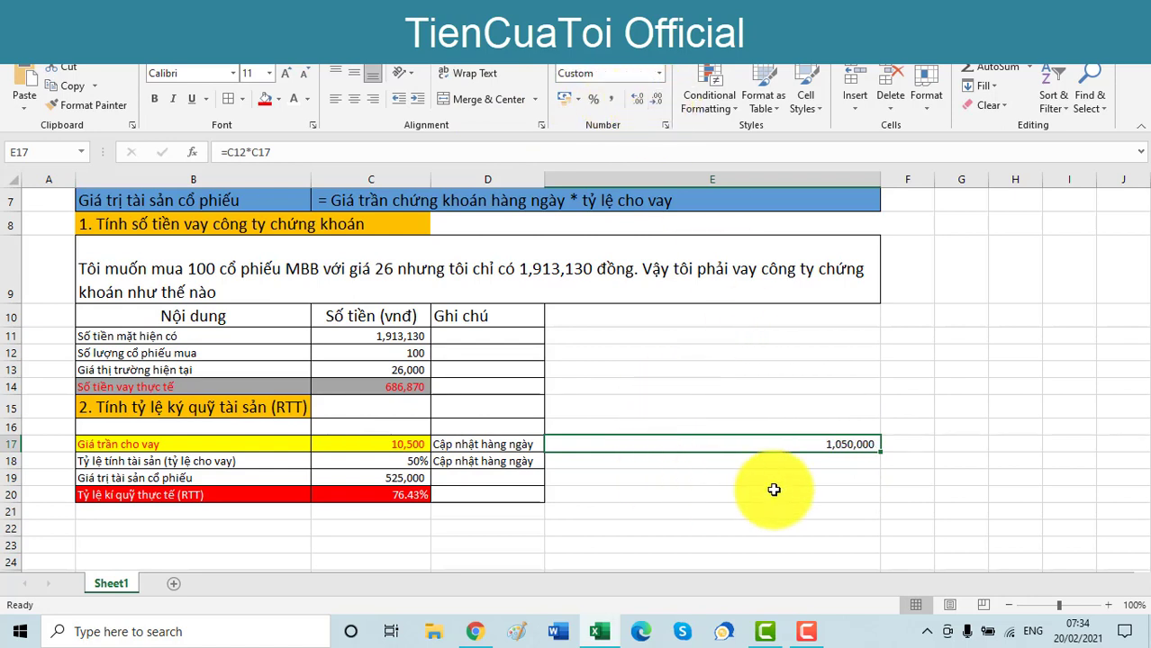
Calculate the amount left after repaying the loan in E18 with the formula =E17-C14.
{"action": "left_click", "coordinate": [806, 464]}
{"action": "type", "text": "="}
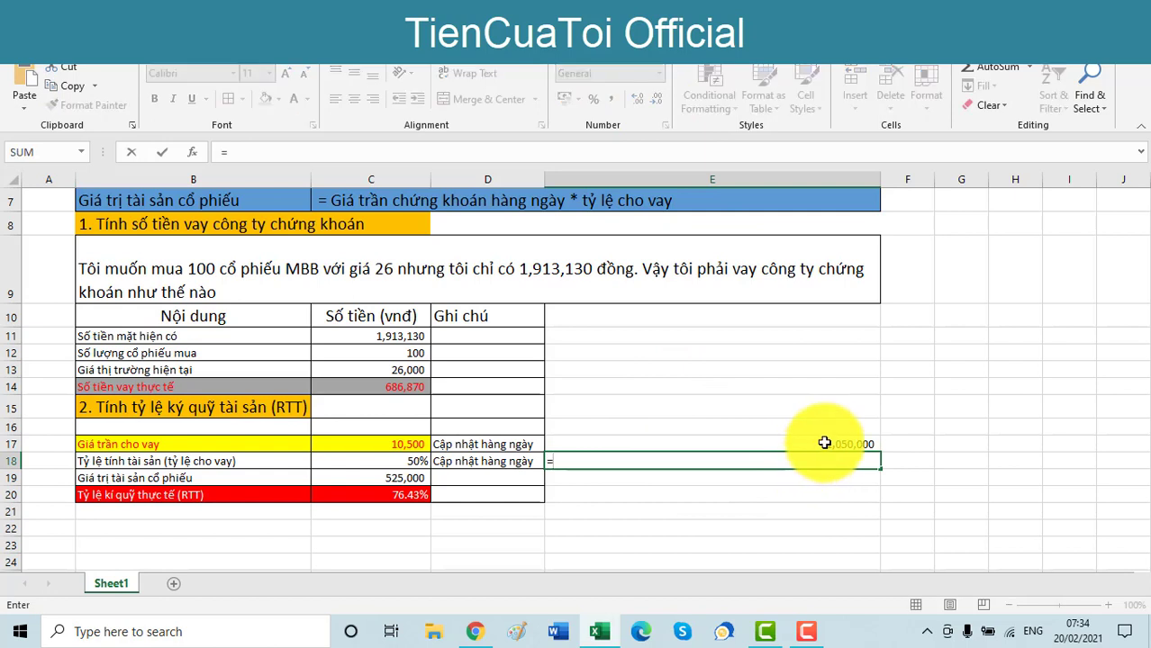
{"action": "left_click", "coordinate": [828, 443]}
{"action": "type", "text": "-"}
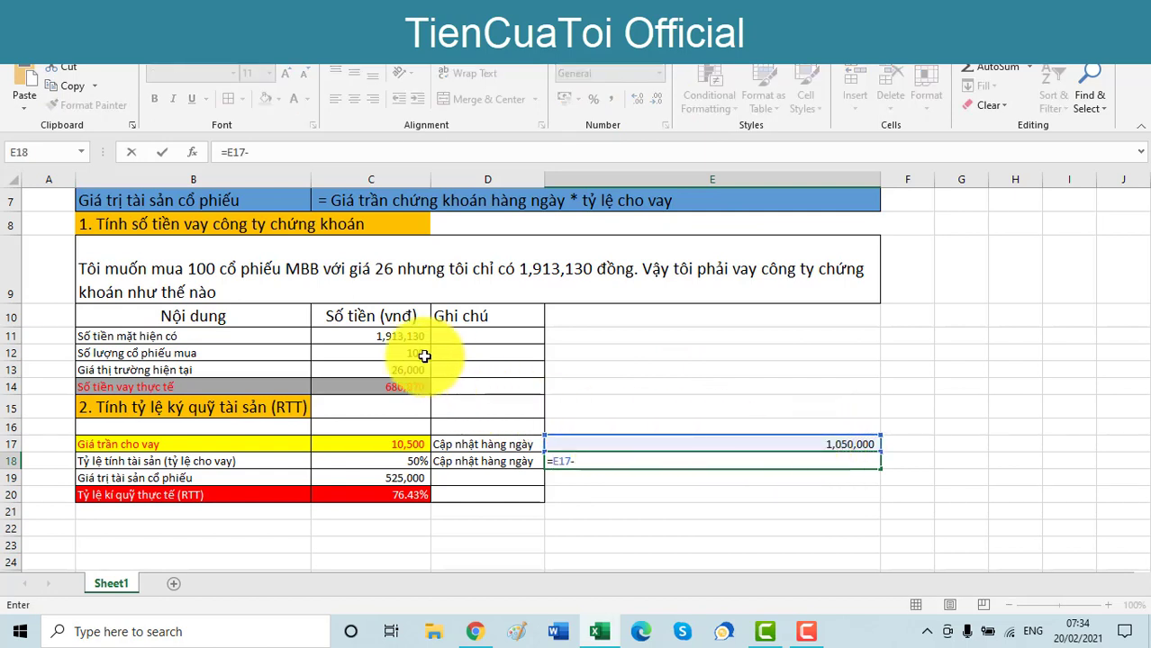
{"action": "left_click", "coordinate": [386, 383]}
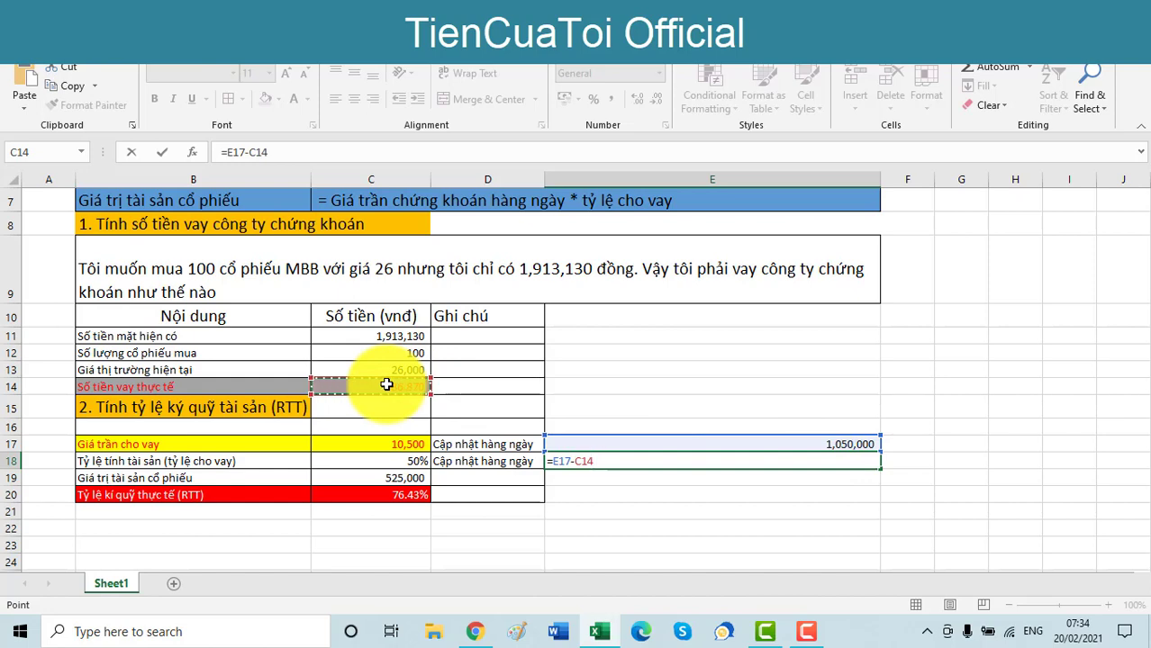
{"action": "key", "text": "Return"}
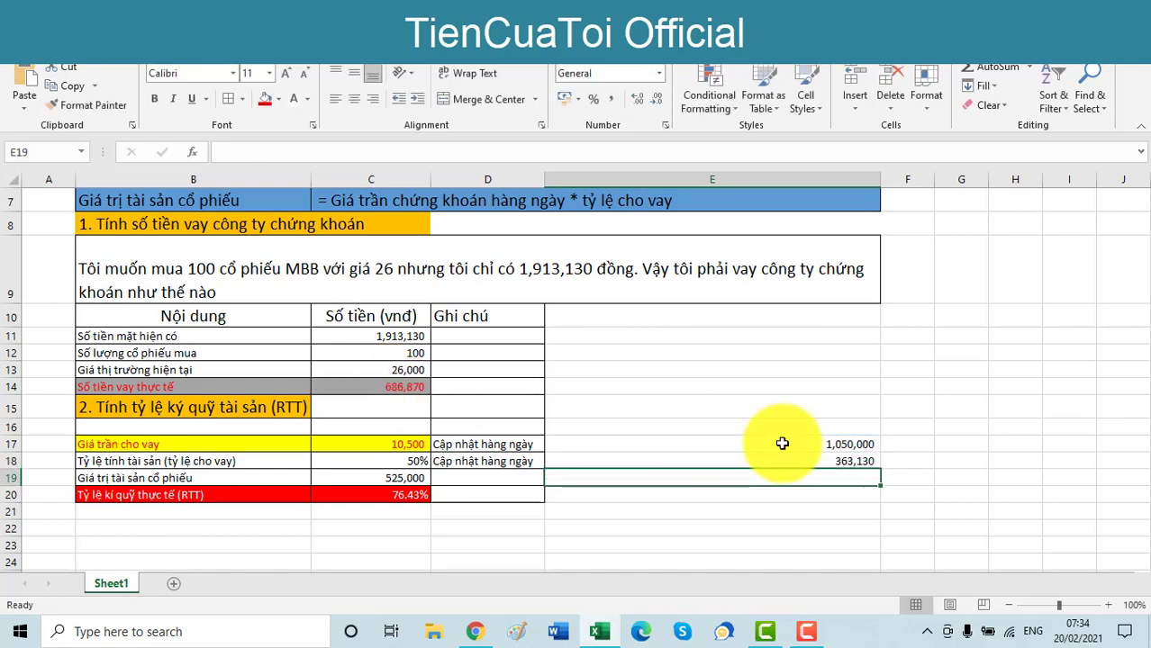
Highlight the amount left after repaying the loan in E18 with a red fill.
{"action": "left_click", "coordinate": [830, 461]}
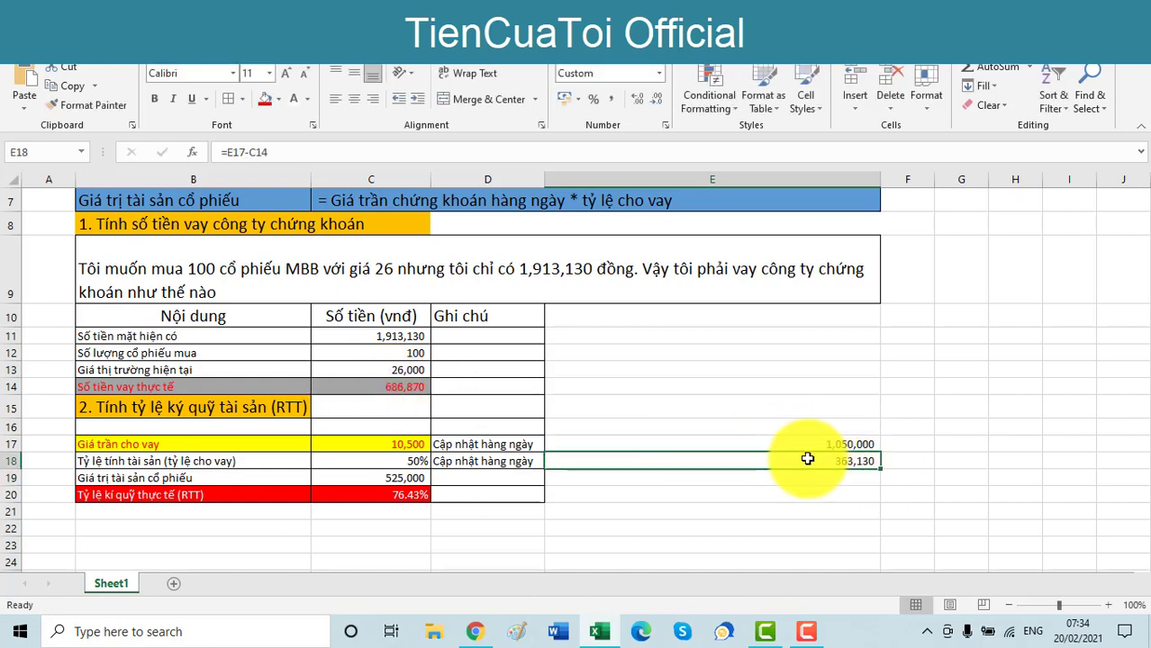
{"action": "left_click", "coordinate": [265, 103]}
{"action": "left_click", "coordinate": [752, 495]}
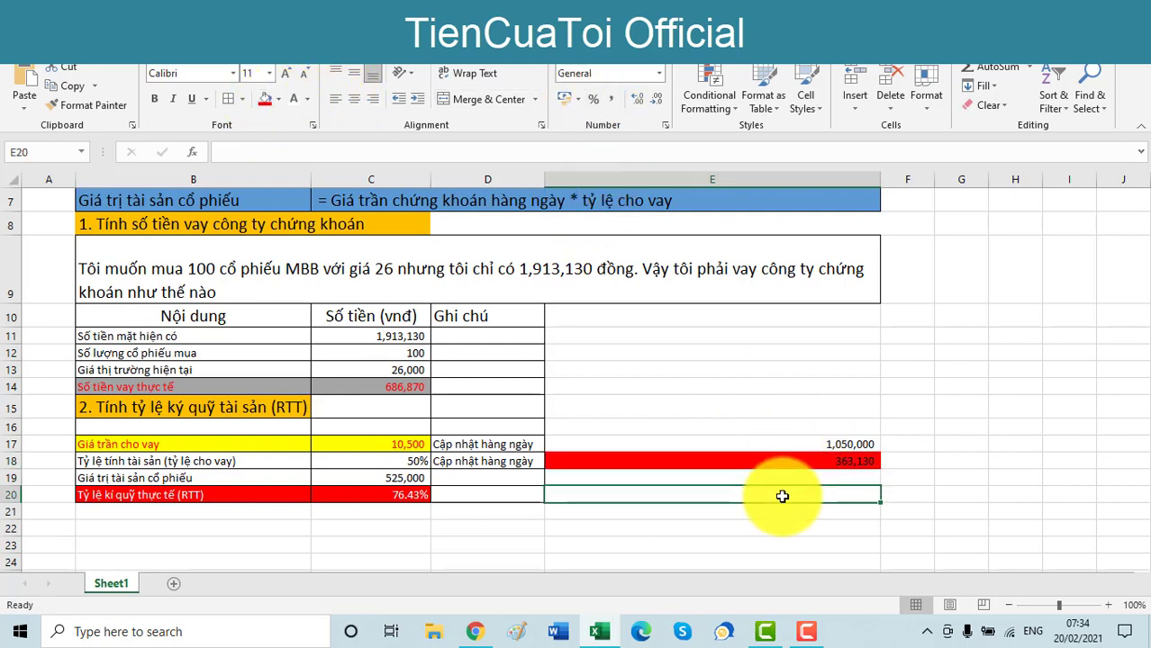
Calculate the loss in E19 as the initial cash in C11 minus the amount left in E18, and label it "Lỗ" in F19.
{"action": "left_click", "coordinate": [363, 338]}
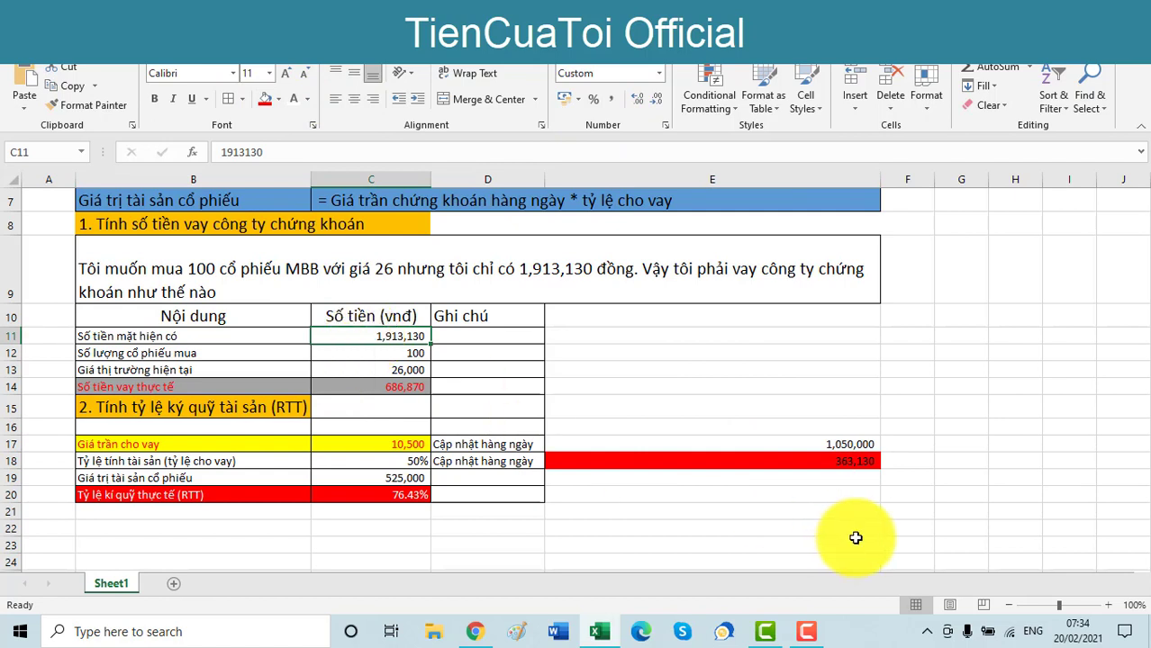
{"action": "left_click", "coordinate": [829, 463]}
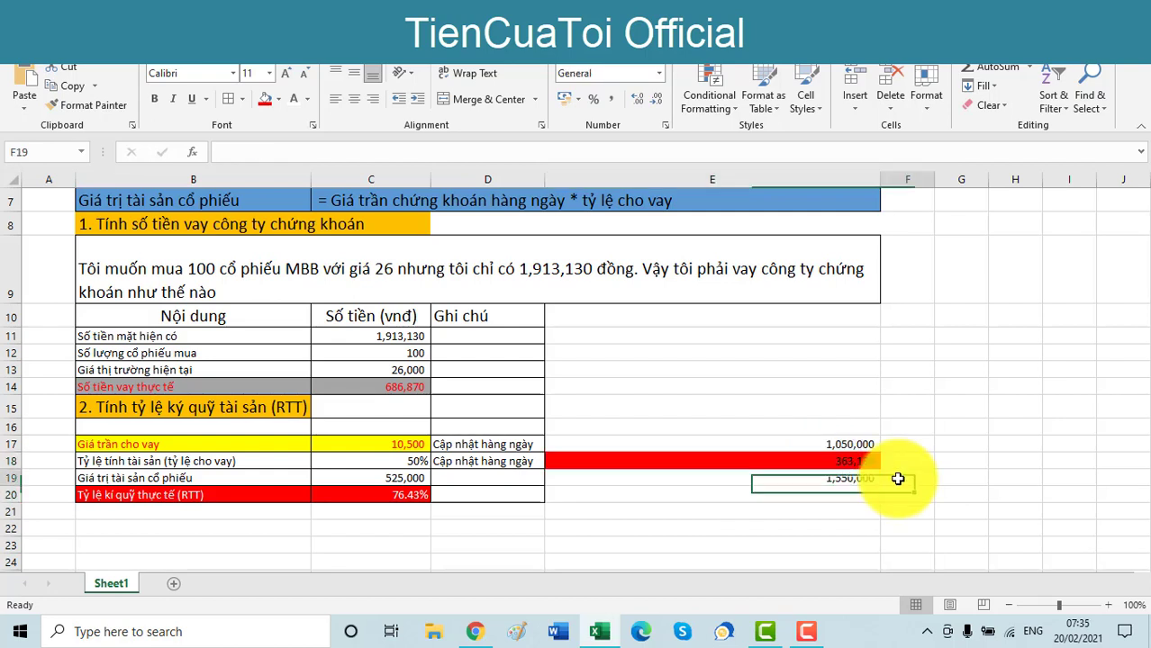
{"action": "left_click", "coordinate": [898, 478]}
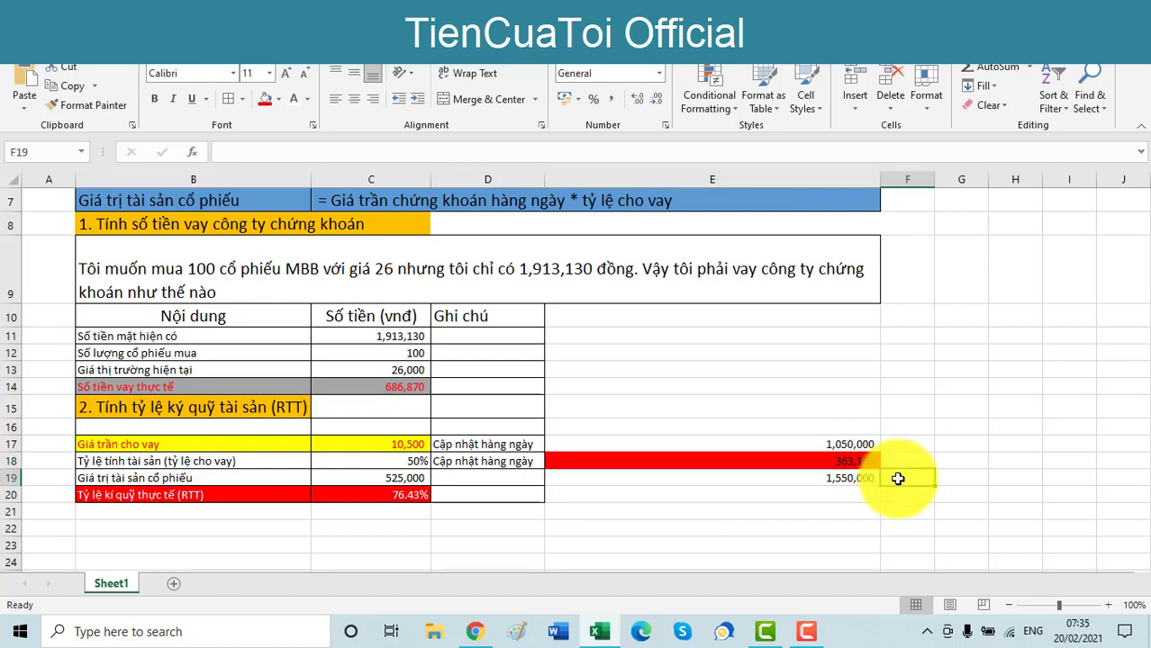
{"action": "type", "text": "Lỗ"}
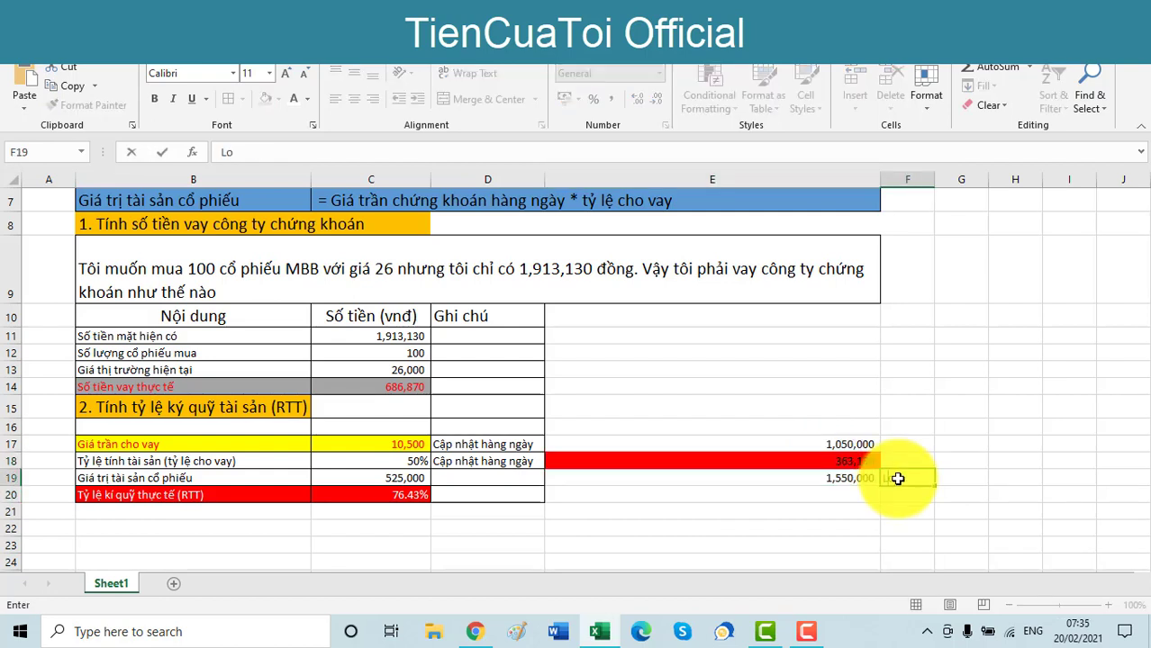
{"action": "key", "text": "ctrl+Return"}
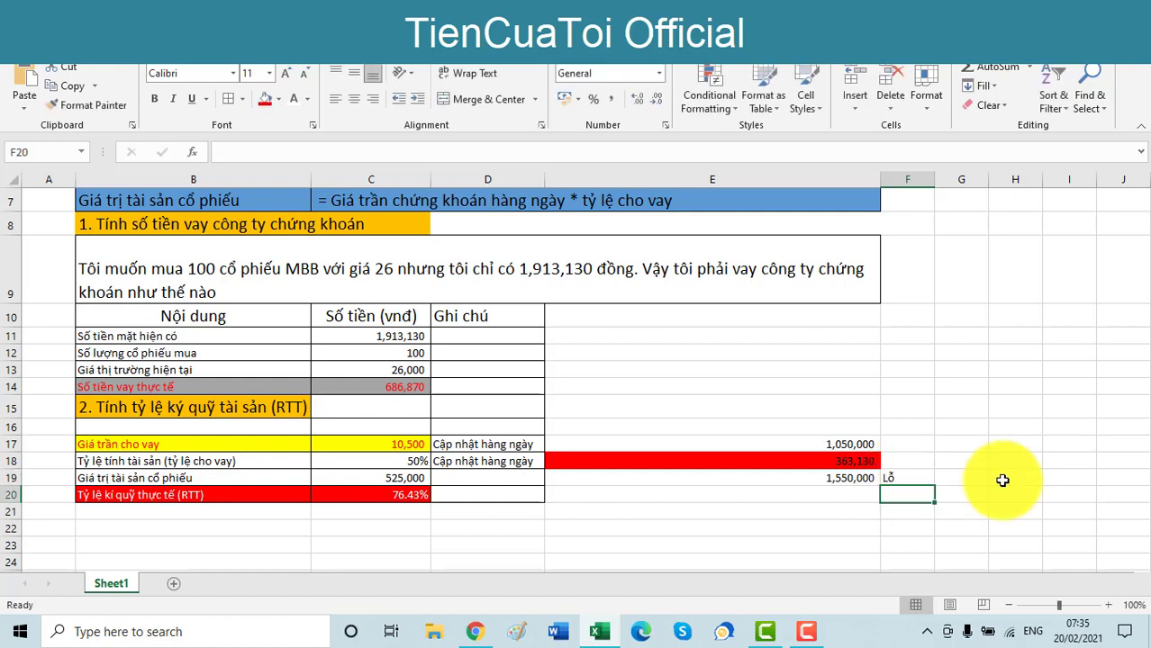
{"action": "left_click", "coordinate": [368, 444]}
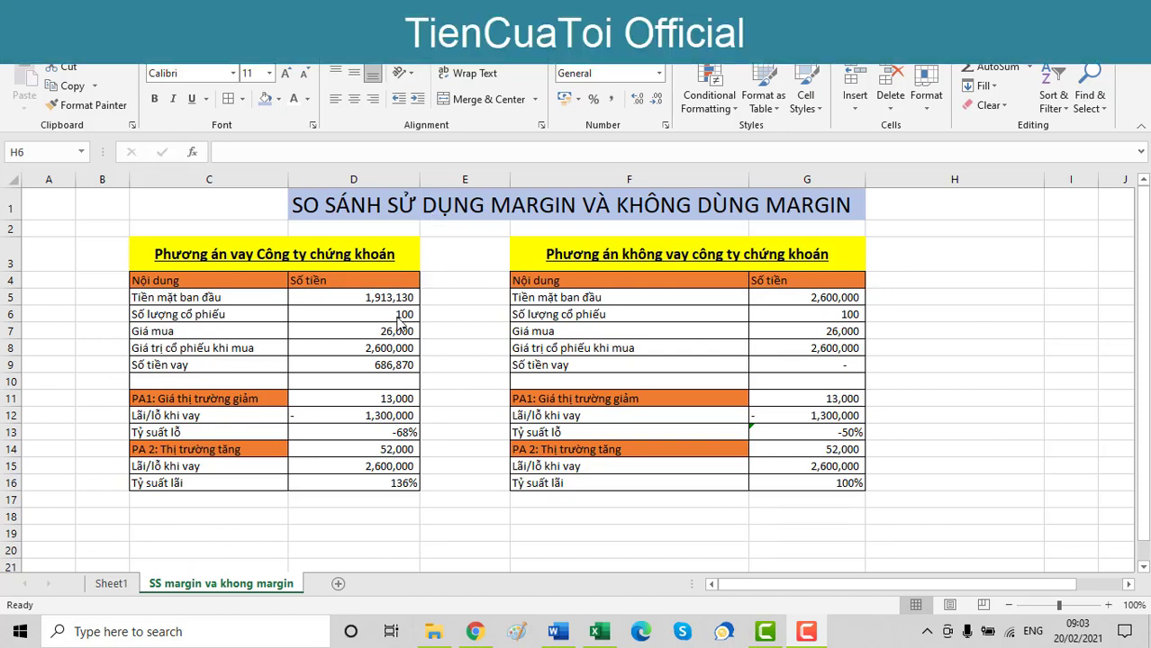
Review the margin plan's share count and purchase price, and highlight its loan amount in D9 with a light blue fill.
{"action": "left_click", "coordinate": [389, 315]}
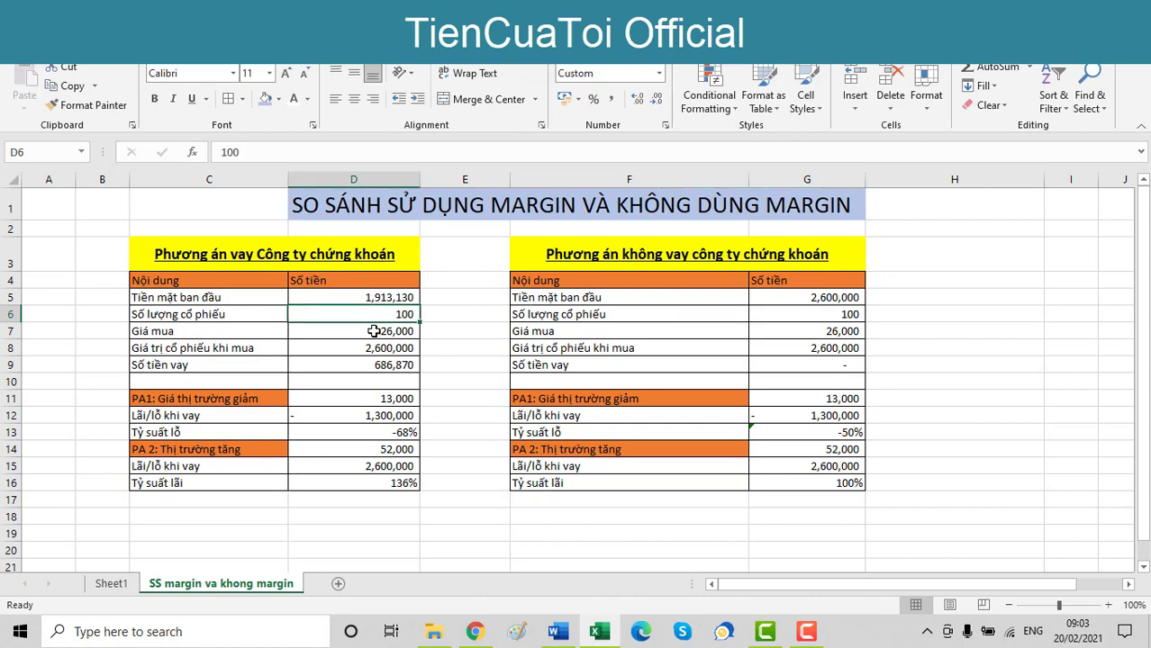
{"action": "left_click", "coordinate": [374, 332]}
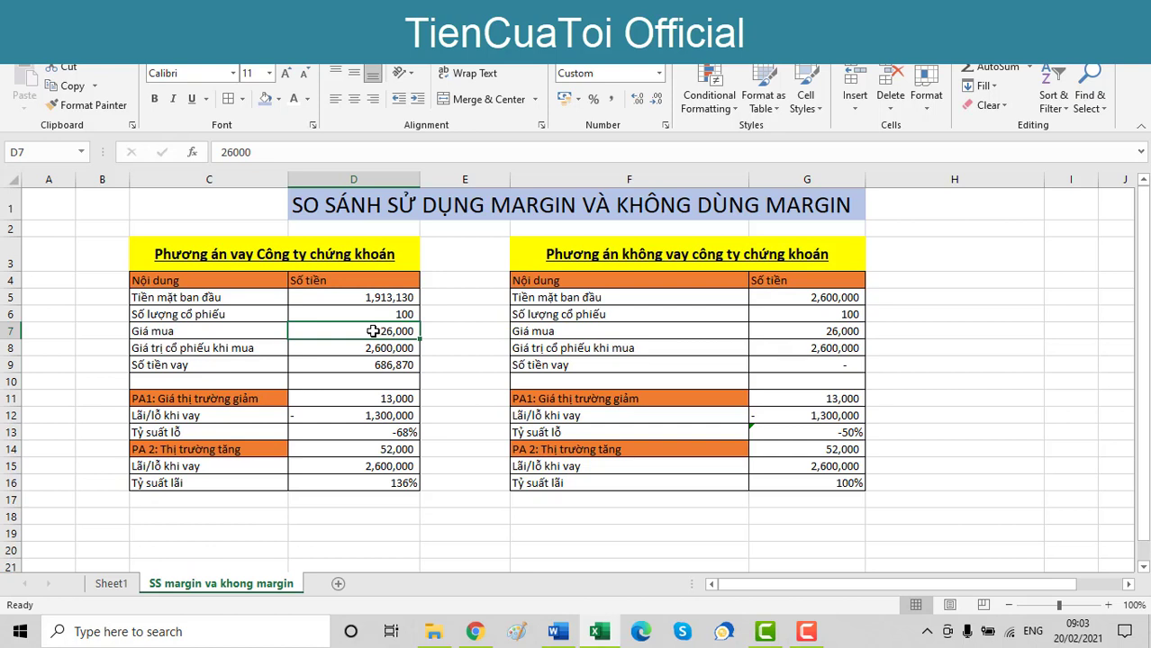
{"action": "left_click", "coordinate": [358, 365]}
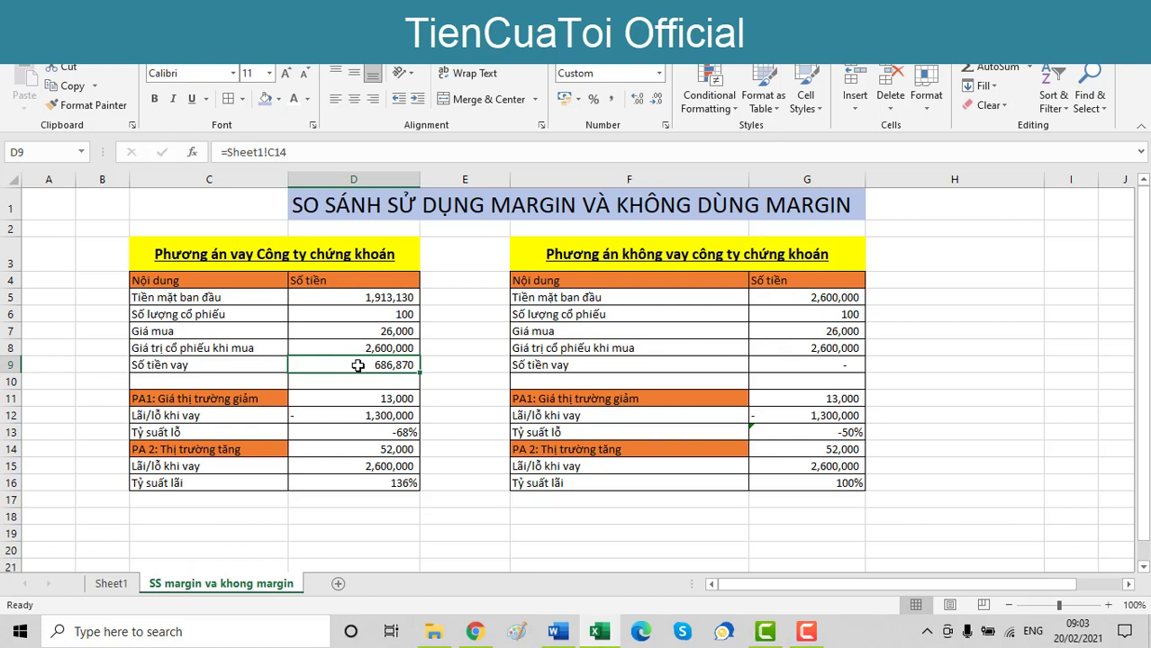
{"action": "left_click", "coordinate": [267, 98]}
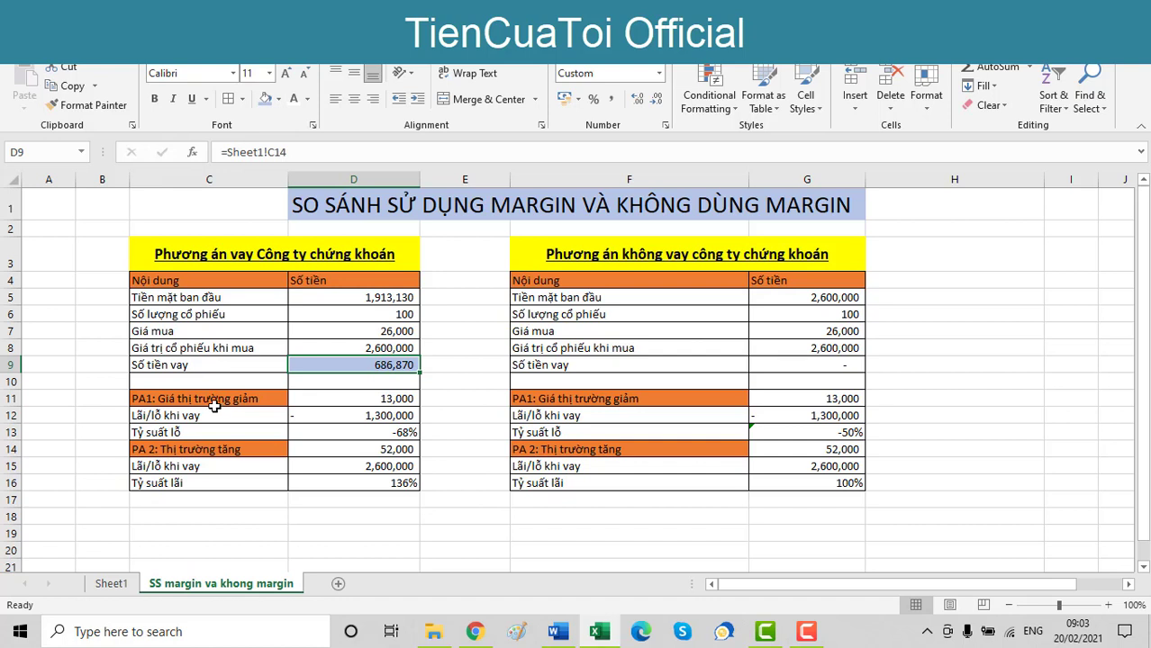
Examine the margin plan's falling-price and rising-price scenarios, including the profit or loss formula in D12 and the profit rate in D16.
{"action": "left_click", "coordinate": [365, 402]}
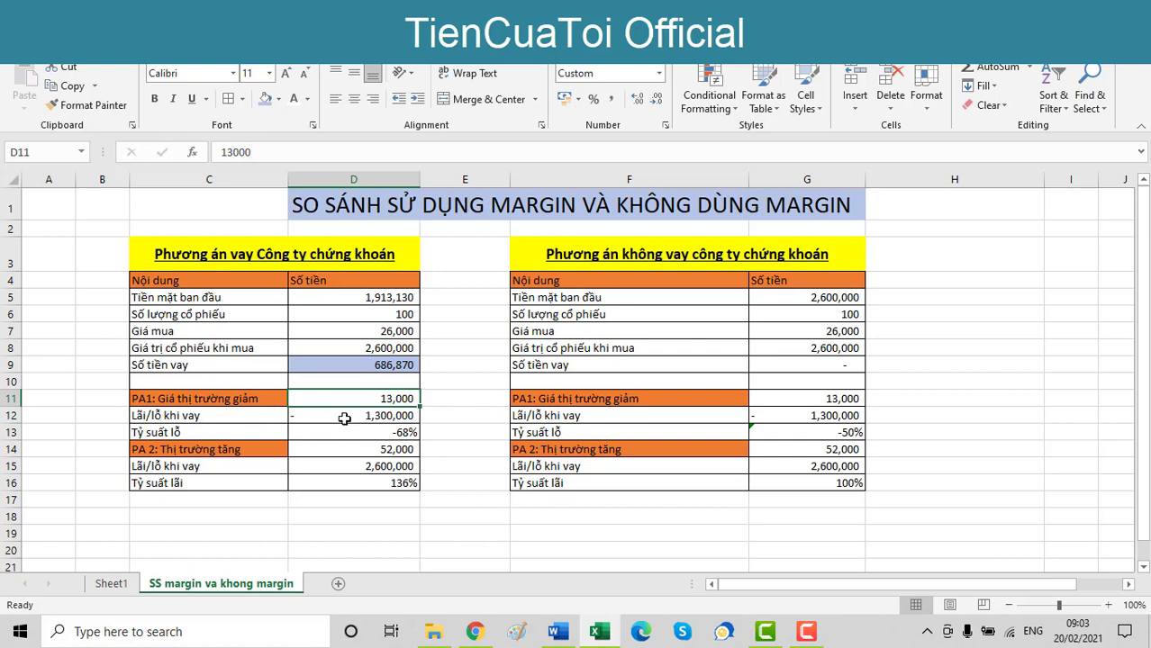
{"action": "left_click", "coordinate": [344, 416]}
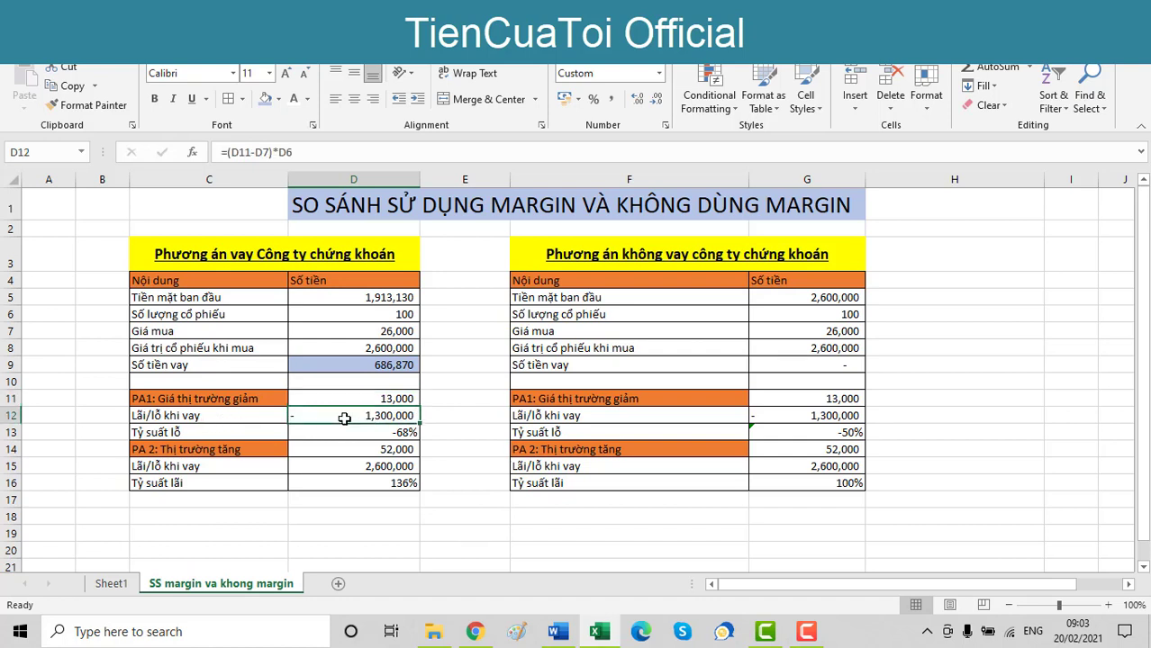
{"action": "left_click", "coordinate": [199, 435]}
{"action": "left_click", "coordinate": [396, 450]}
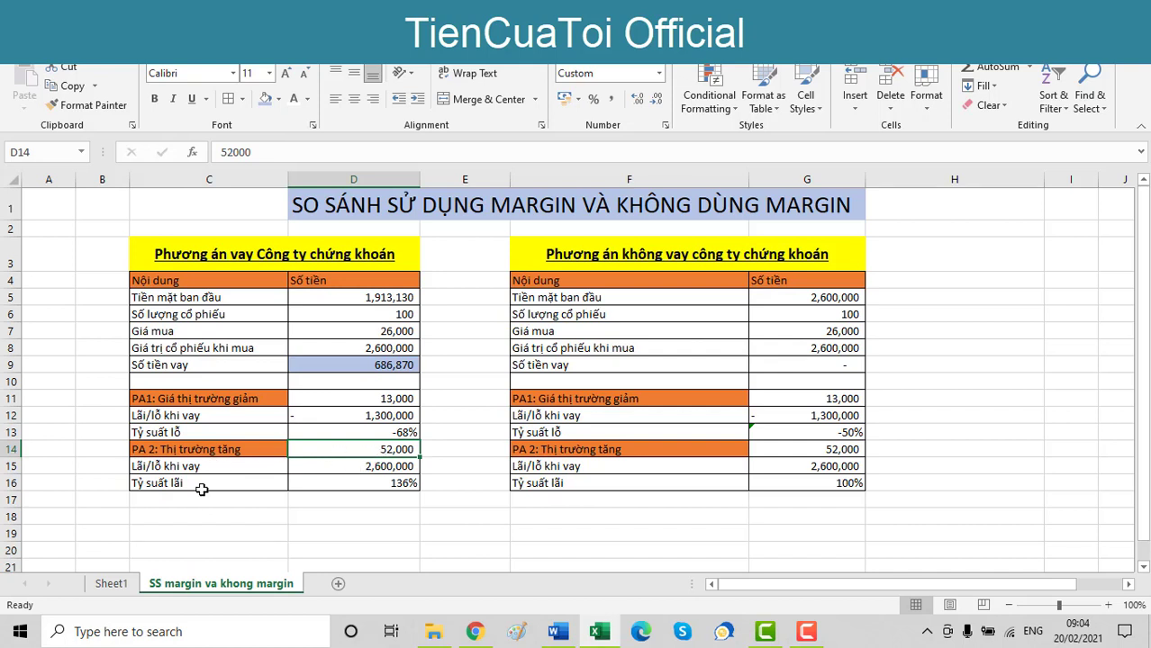
{"action": "left_click", "coordinate": [383, 487]}
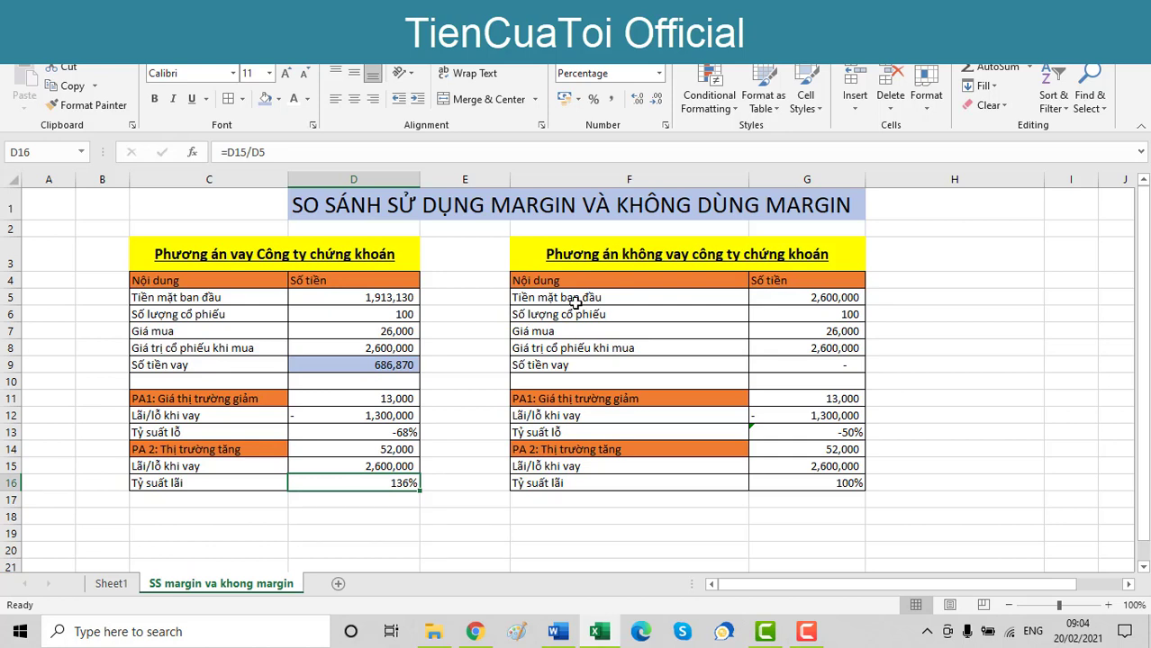
Review the no-loan plan's initial cash and loan amount, and compare the loss rates in row 13 and profit rates in row 16 across both plans.
{"action": "left_click_drag", "start_coordinate": [577, 298], "coordinate": [815, 298]}
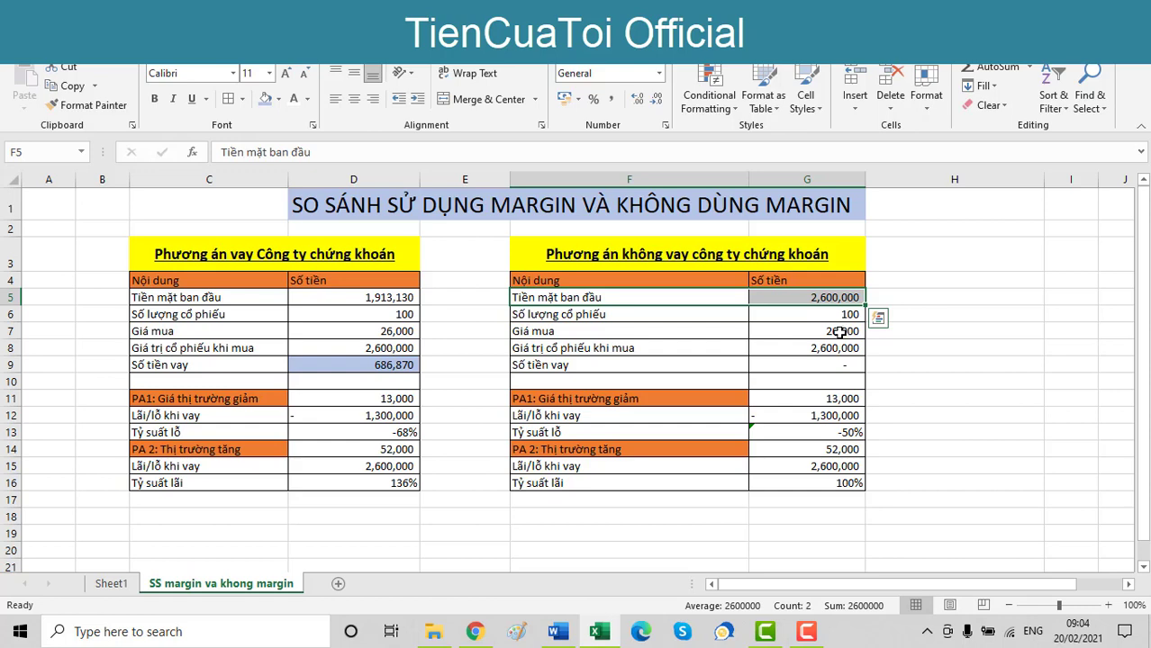
{"action": "left_click", "coordinate": [798, 365]}
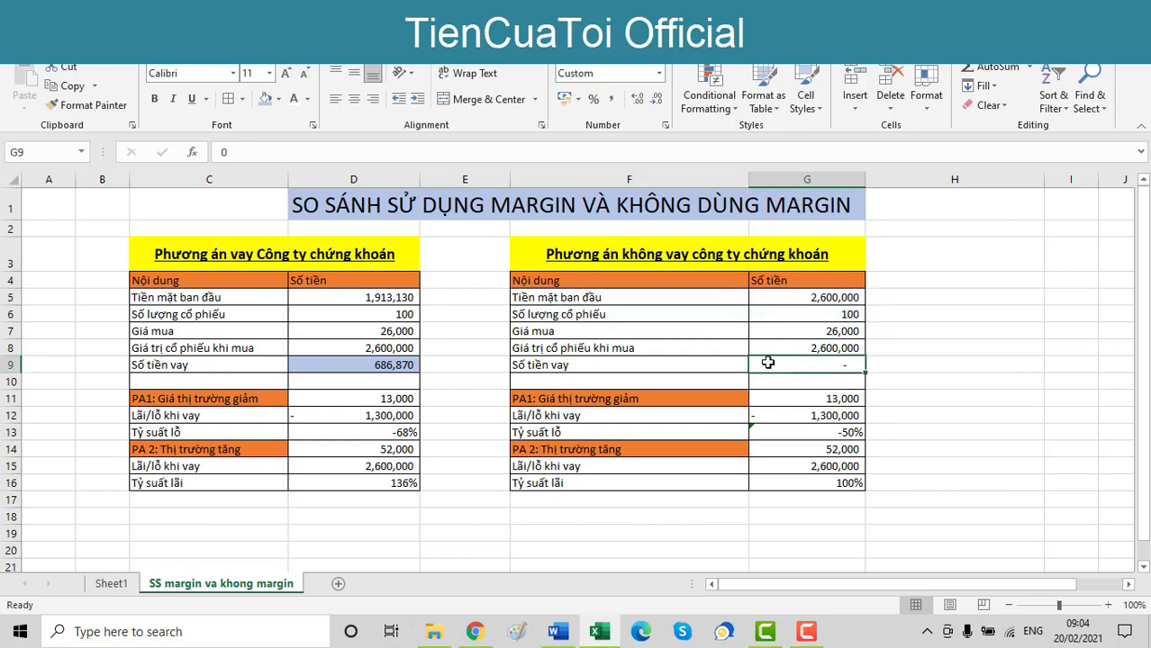
{"action": "scroll", "coordinate": [765, 362], "scroll_direction": "down", "scroll_amount": 1}
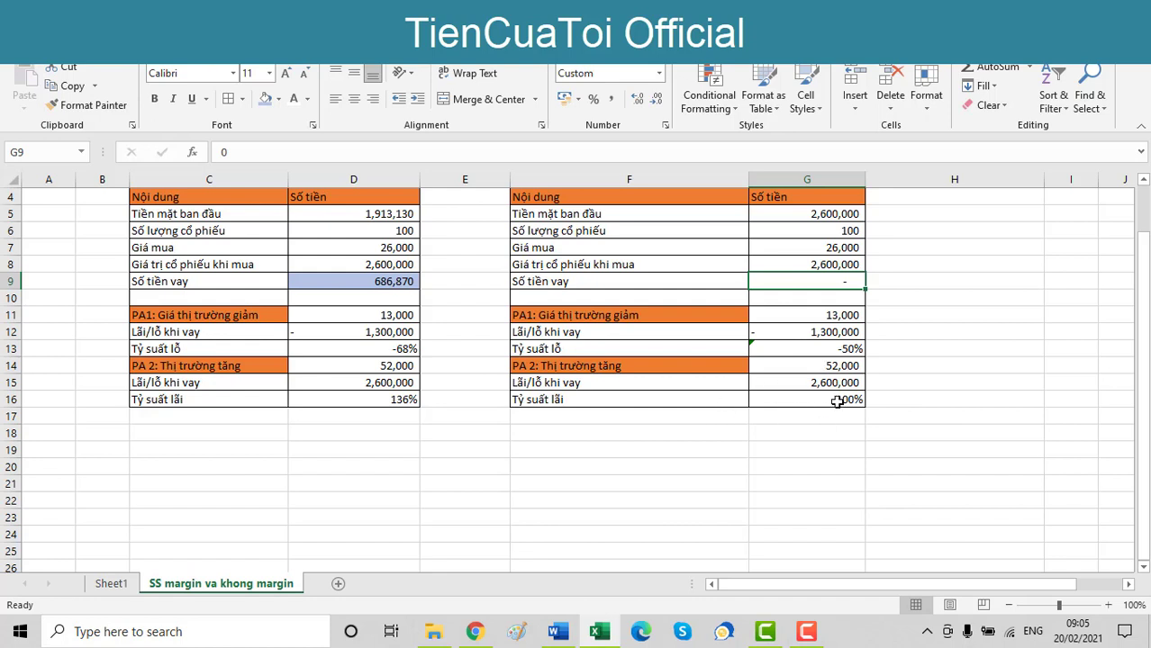
{"action": "left_click_drag", "start_coordinate": [340, 351], "coordinate": [844, 349]}
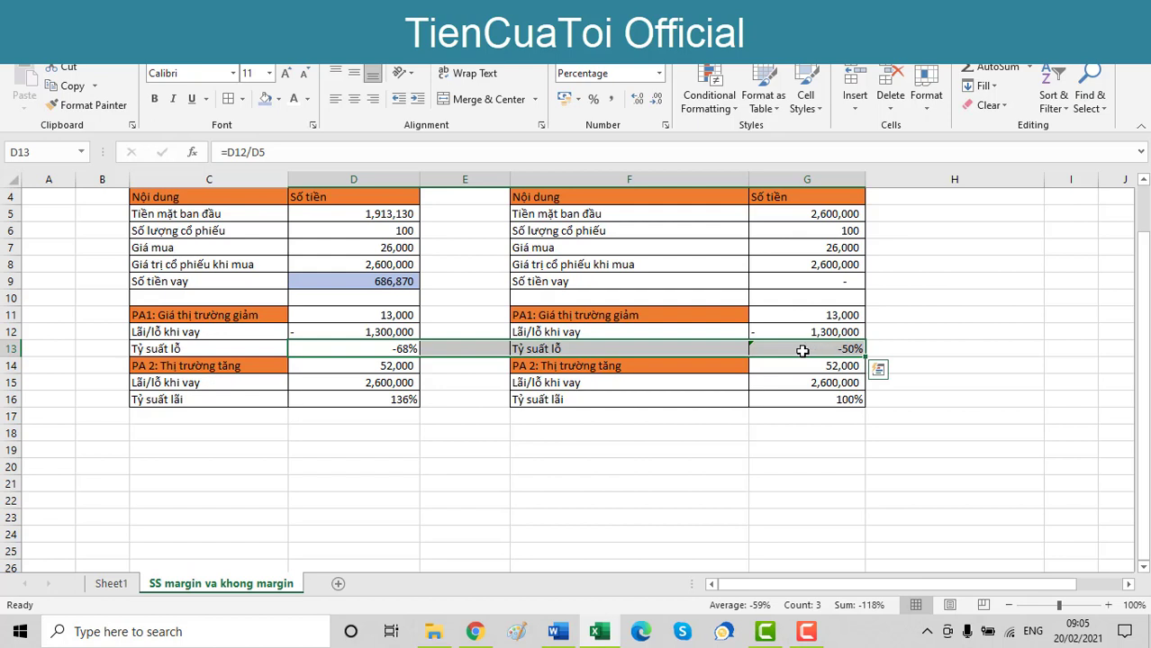
{"action": "left_click", "coordinate": [385, 347]}
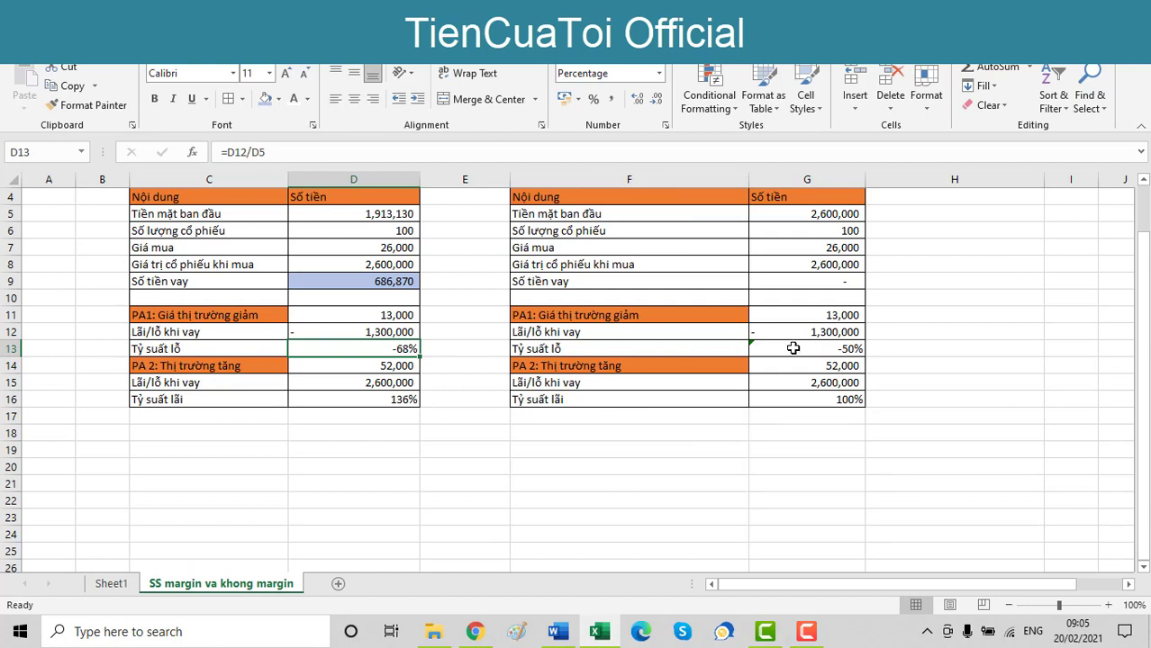
{"action": "left_click", "coordinate": [794, 348]}
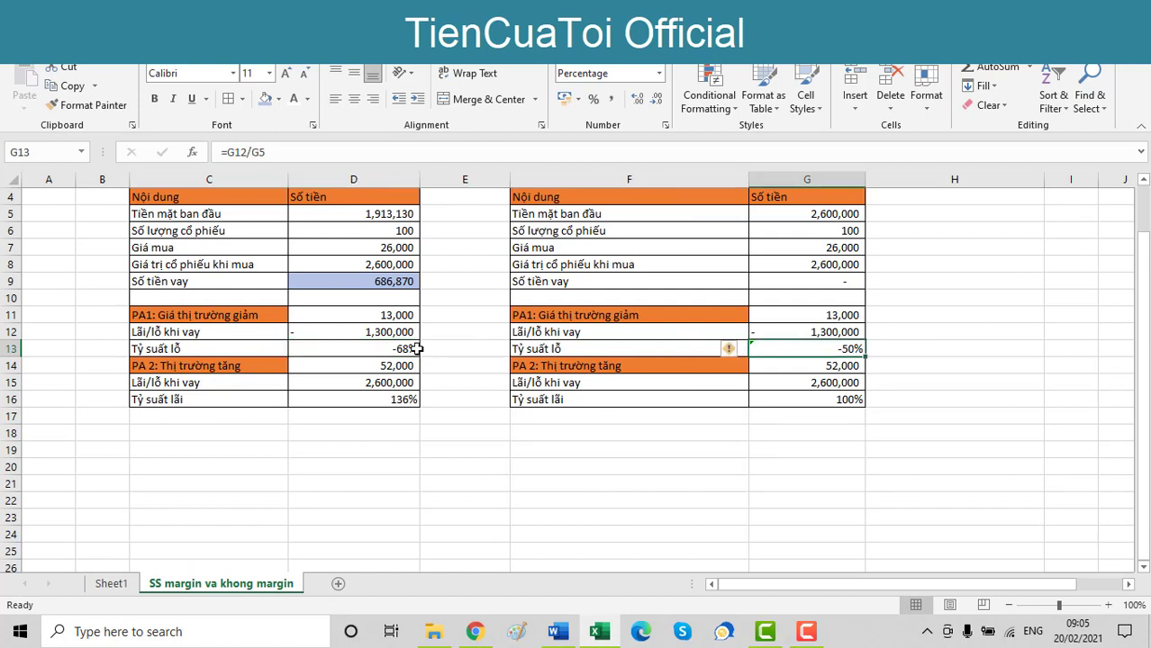
{"action": "left_click", "coordinate": [385, 348]}
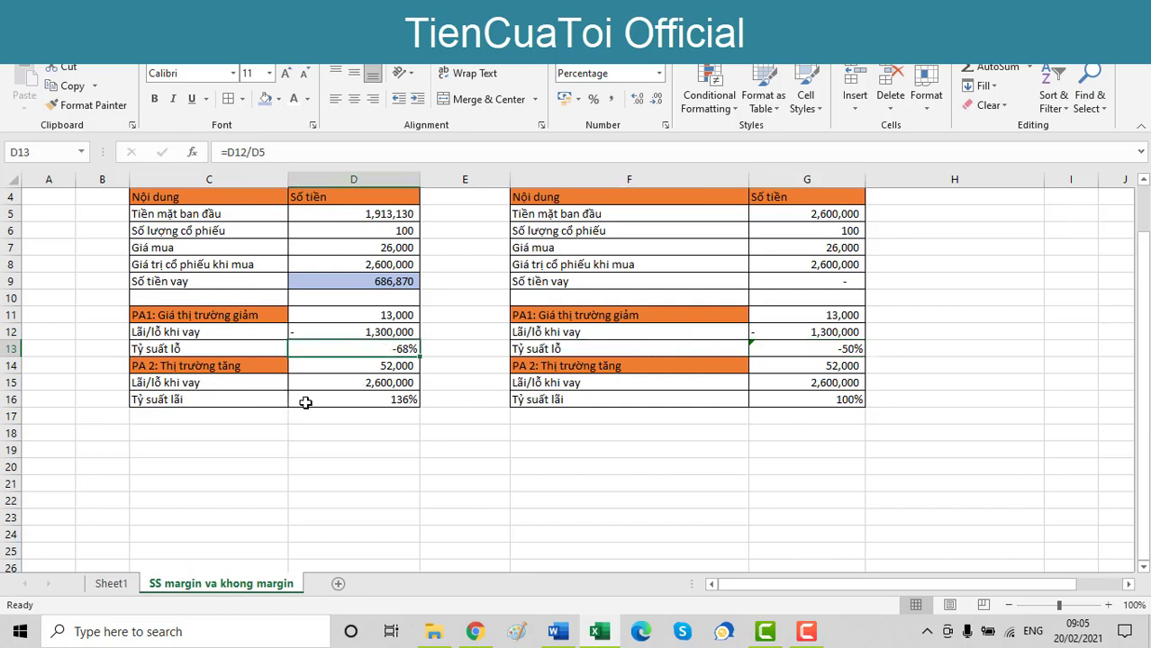
{"action": "left_click_drag", "start_coordinate": [308, 399], "coordinate": [860, 399]}
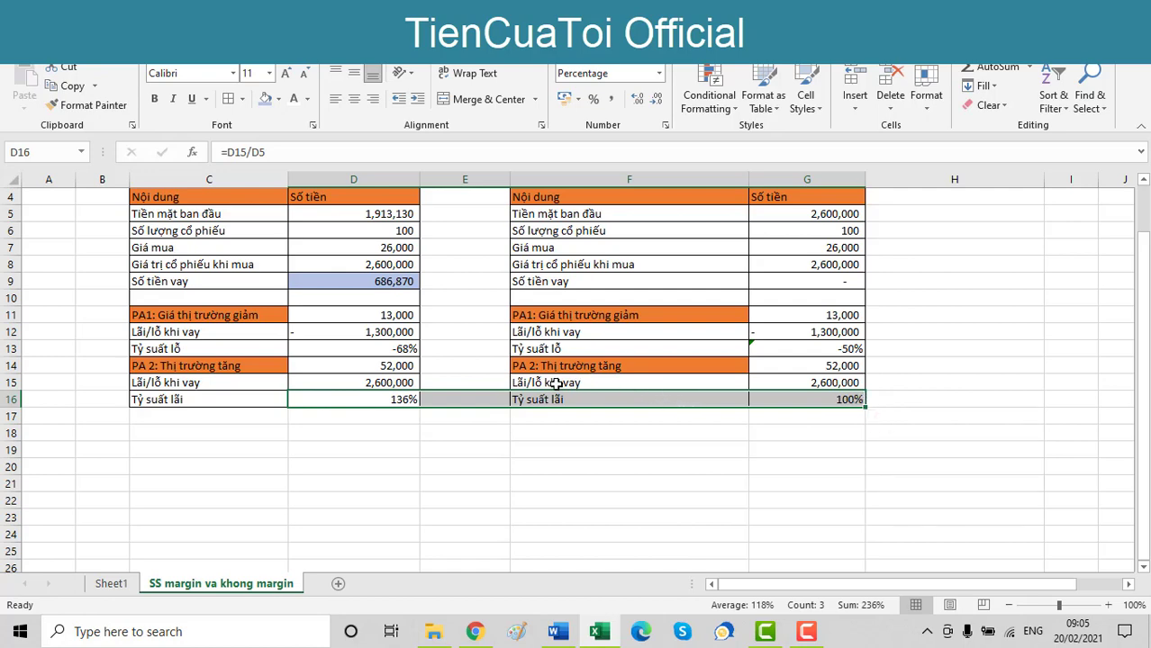
Enter the note "MARGIN NHƯ CON DAO HAI LƯỠI LÀ NHƯ VẬY" in D18 below the margin plan table.
{"action": "scroll", "coordinate": [556, 384], "scroll_direction": "up", "scroll_amount": 1}
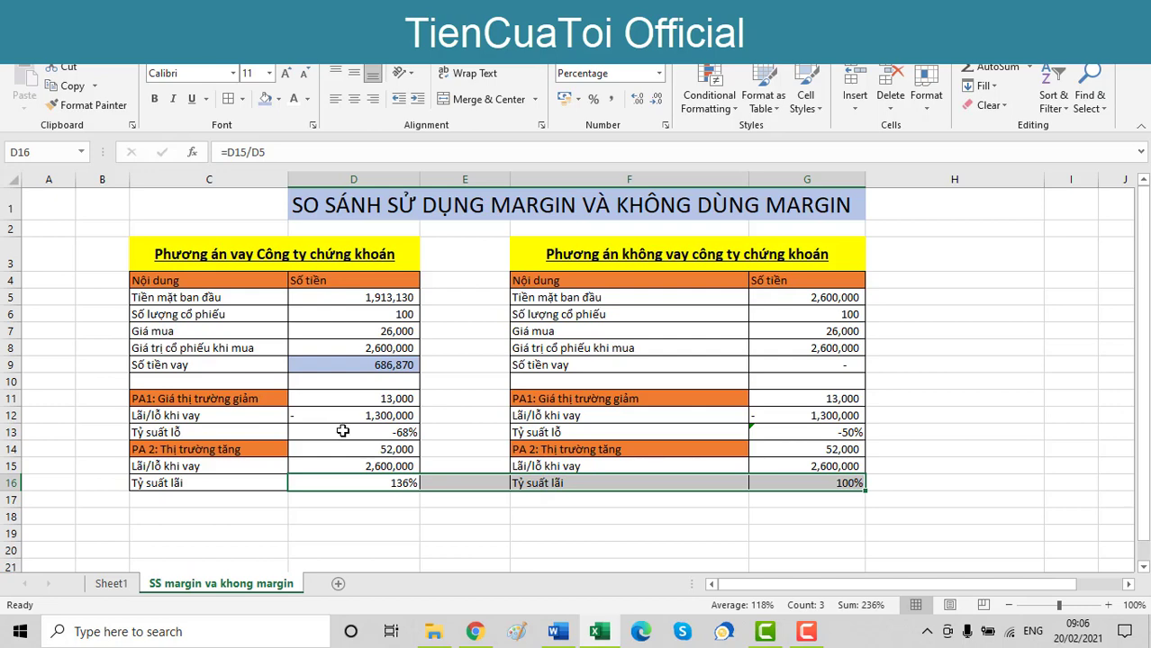
{"action": "left_click", "coordinate": [415, 519]}
{"action": "type", "text": "MARGIN NHƯ CO"}
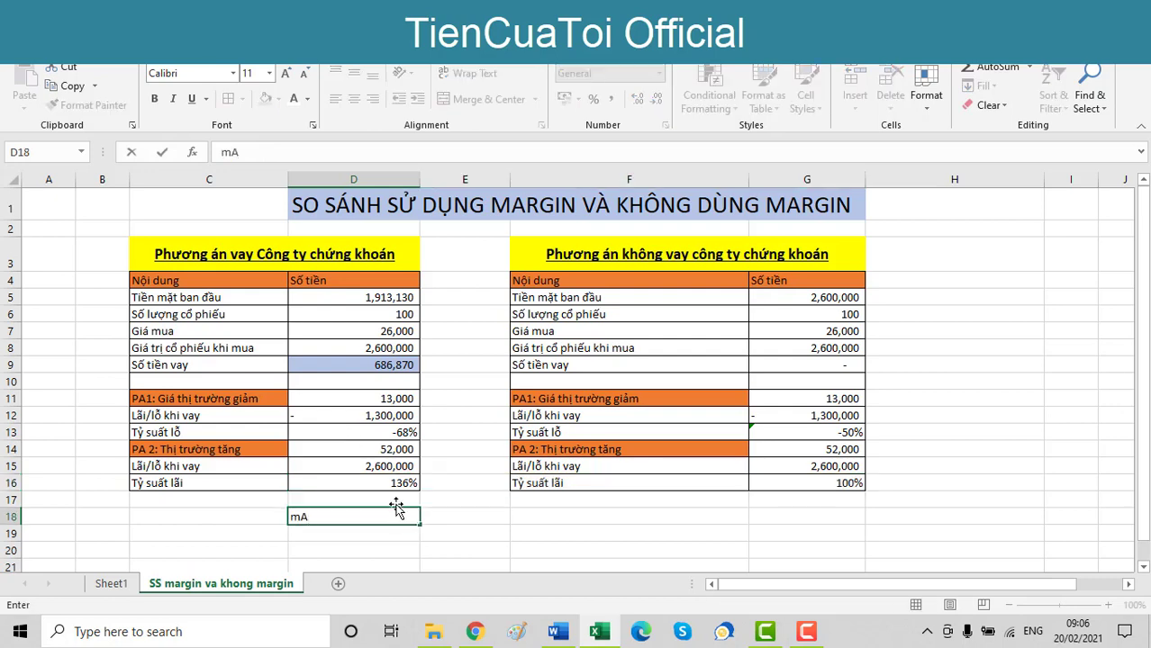
{"action": "type", "text": "N "}
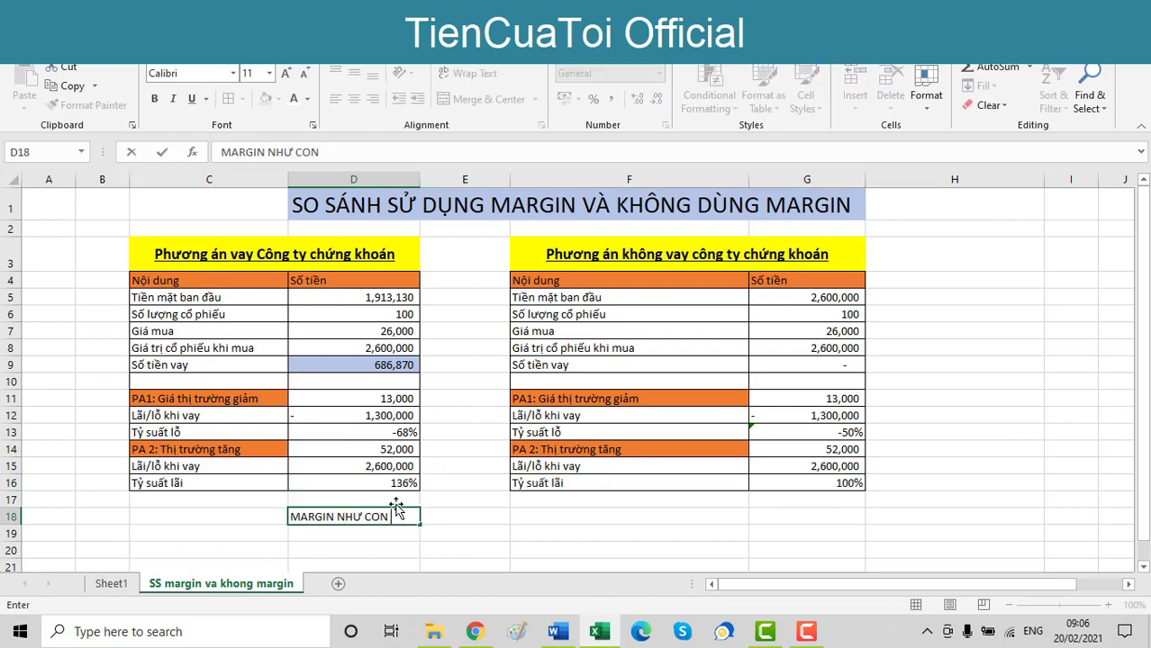
{"action": "type", "text": "DAO HA"}
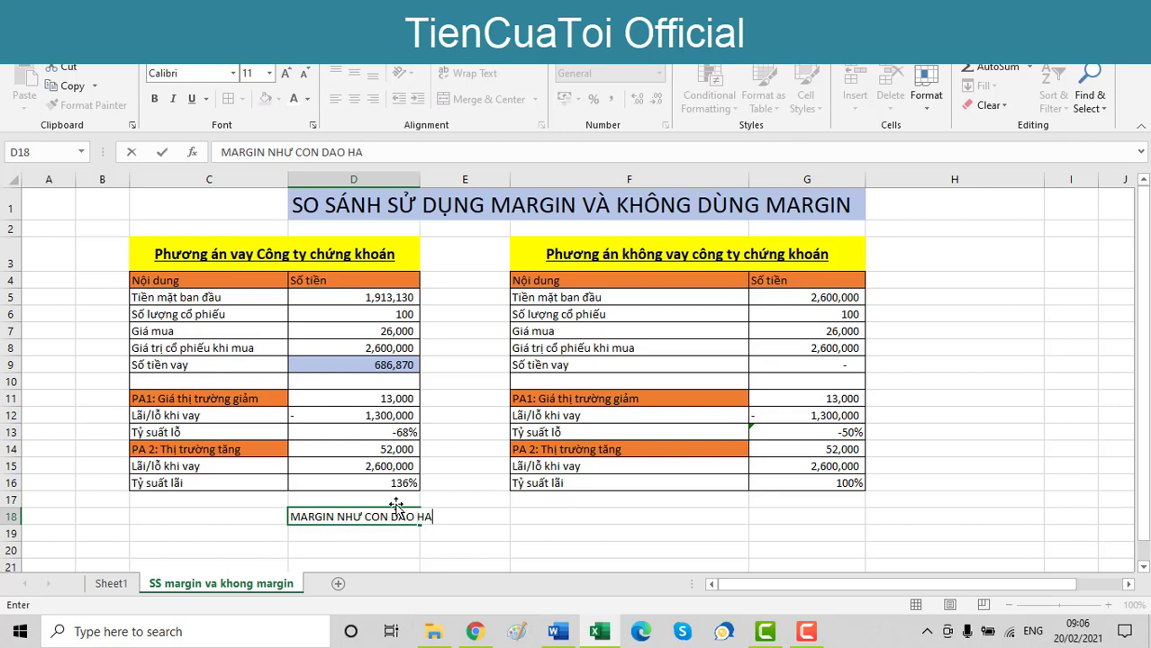
{"action": "type", "text": "I LƯỠI LÀ NHƯ VẬY"}
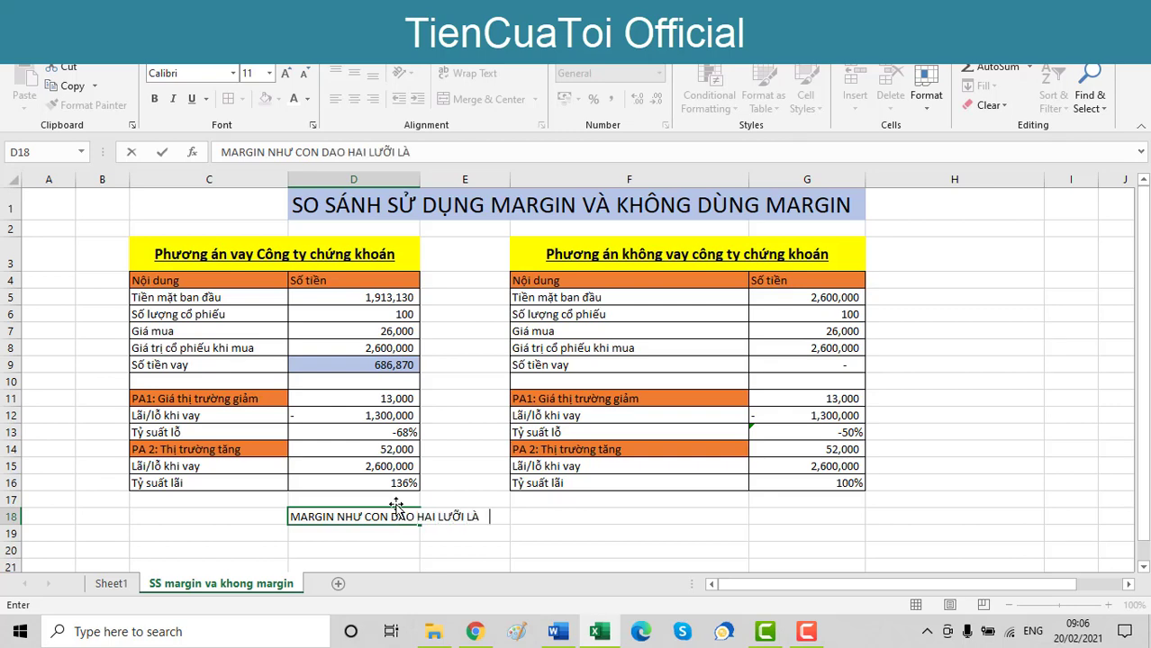
{"action": "key", "text": "Return"}
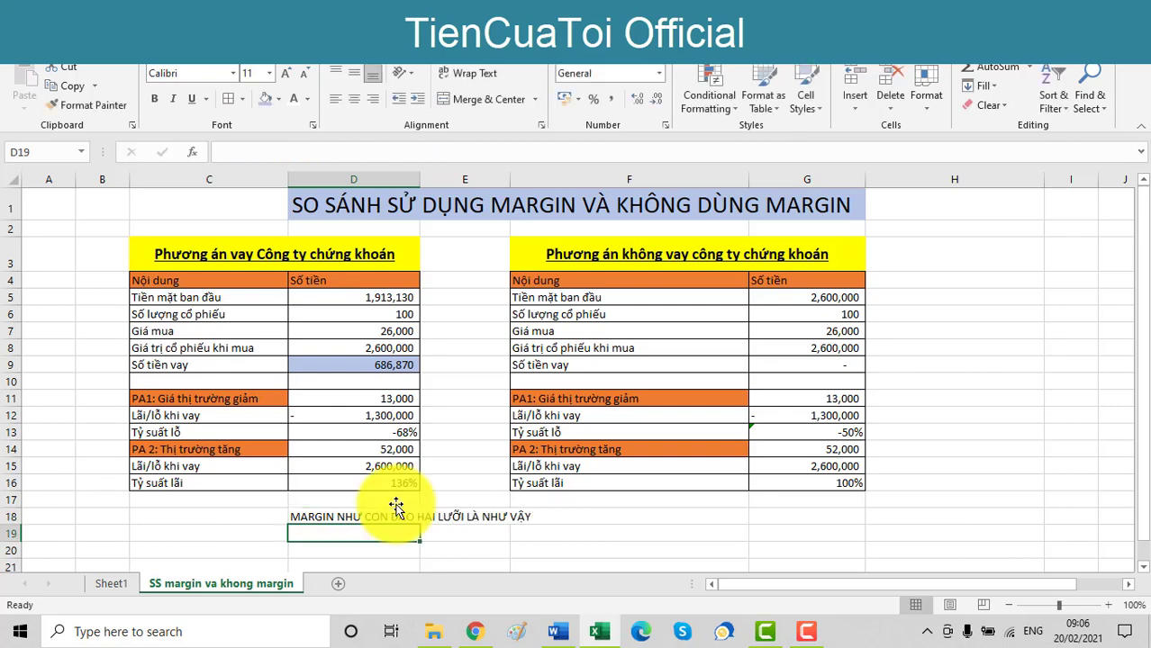